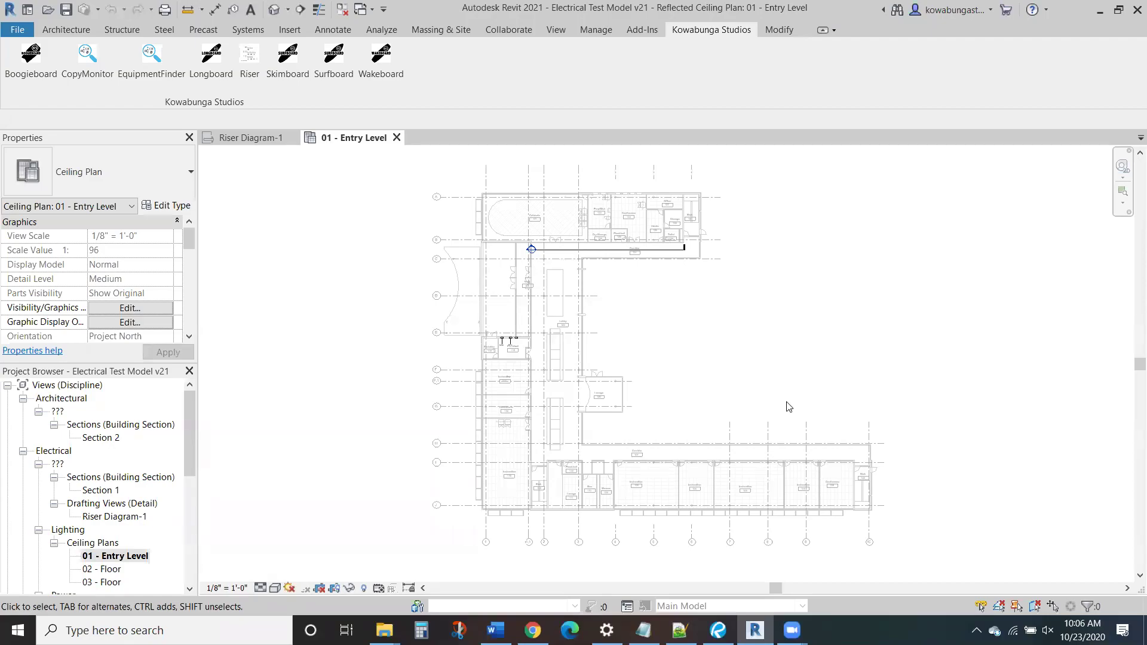
# Launch Boogieboard from the Kowabunga Studios tab to open the Switch Layout window.
pyautogui.click(33, 75)
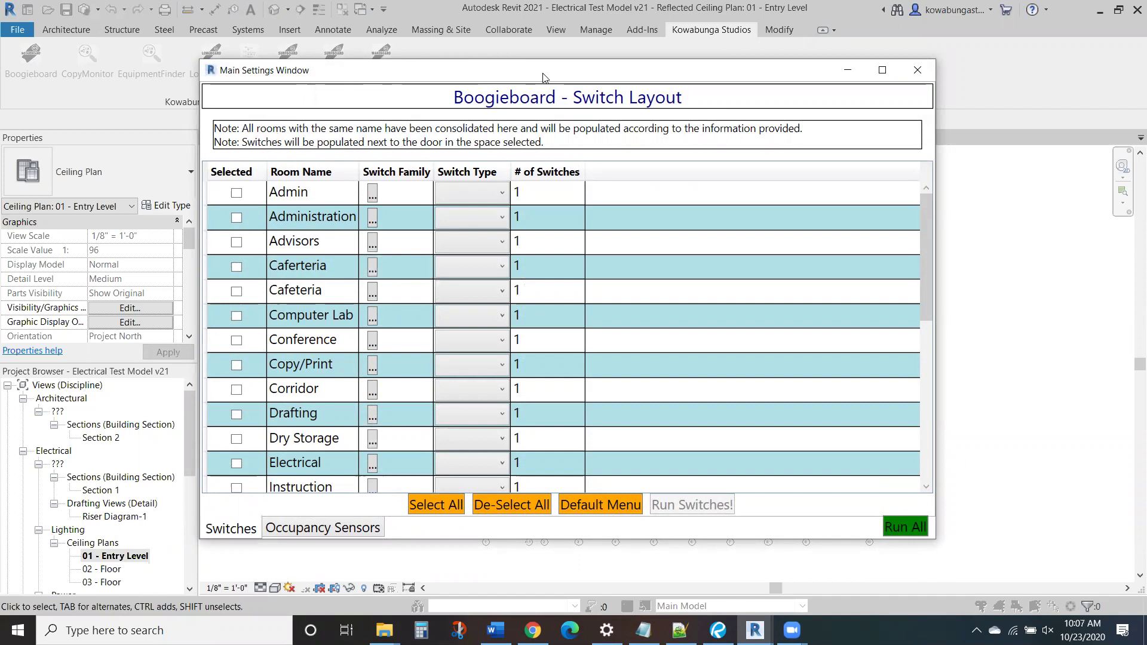
# Revert all switch layout rooms to their default values.
pyautogui.moveTo(543, 77); pyautogui.dragTo(615, 92)
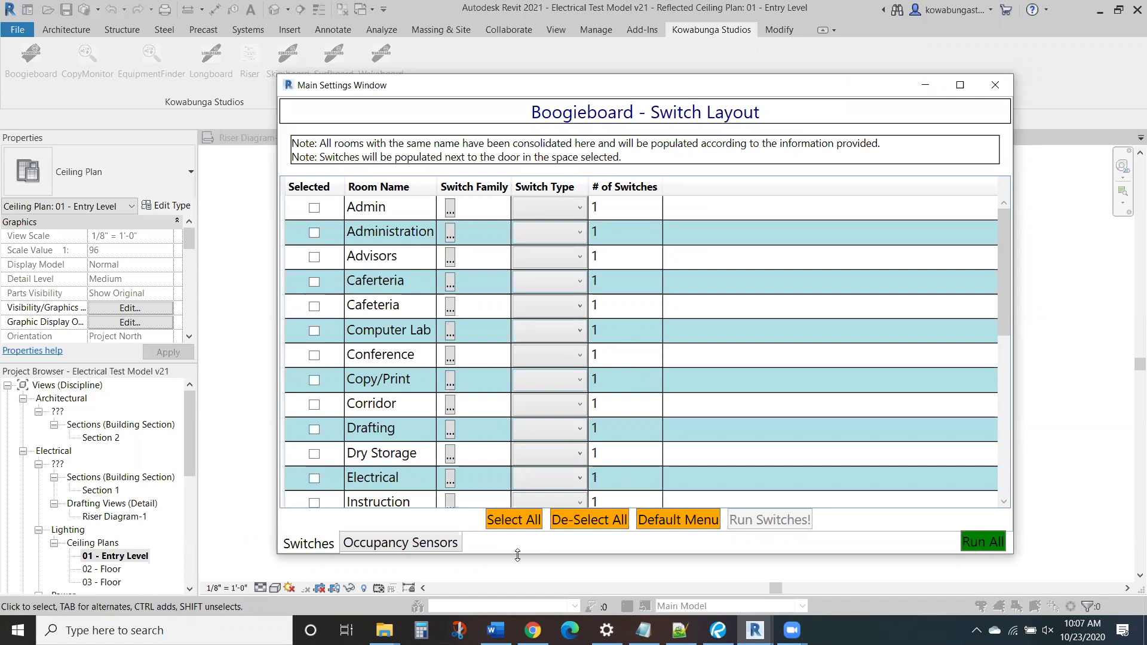
pyautogui.click(676, 520)
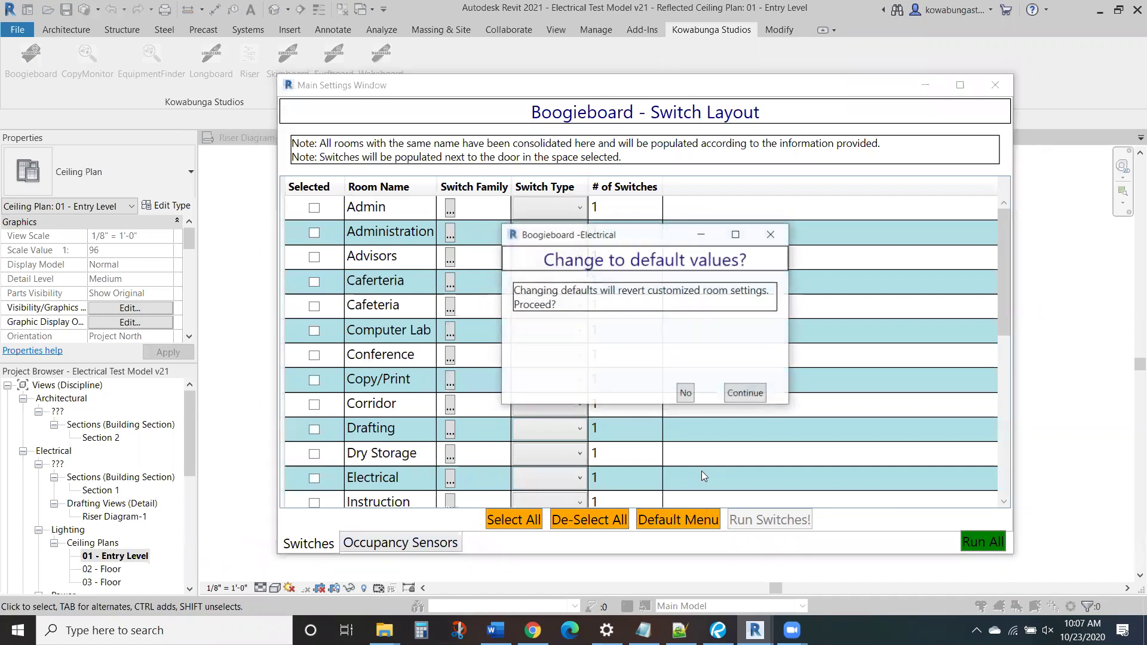
pyautogui.click(742, 391)
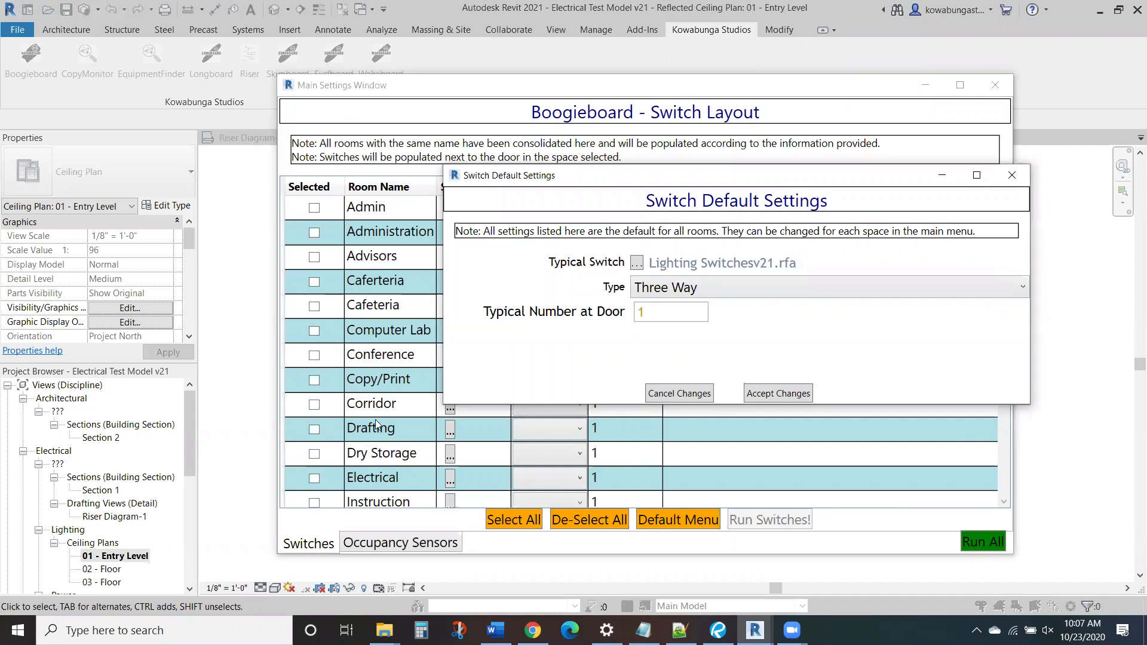
# Set the default switch type to Occupancy Sensor.
pyautogui.moveTo(603, 187); pyautogui.dragTo(486, 176)
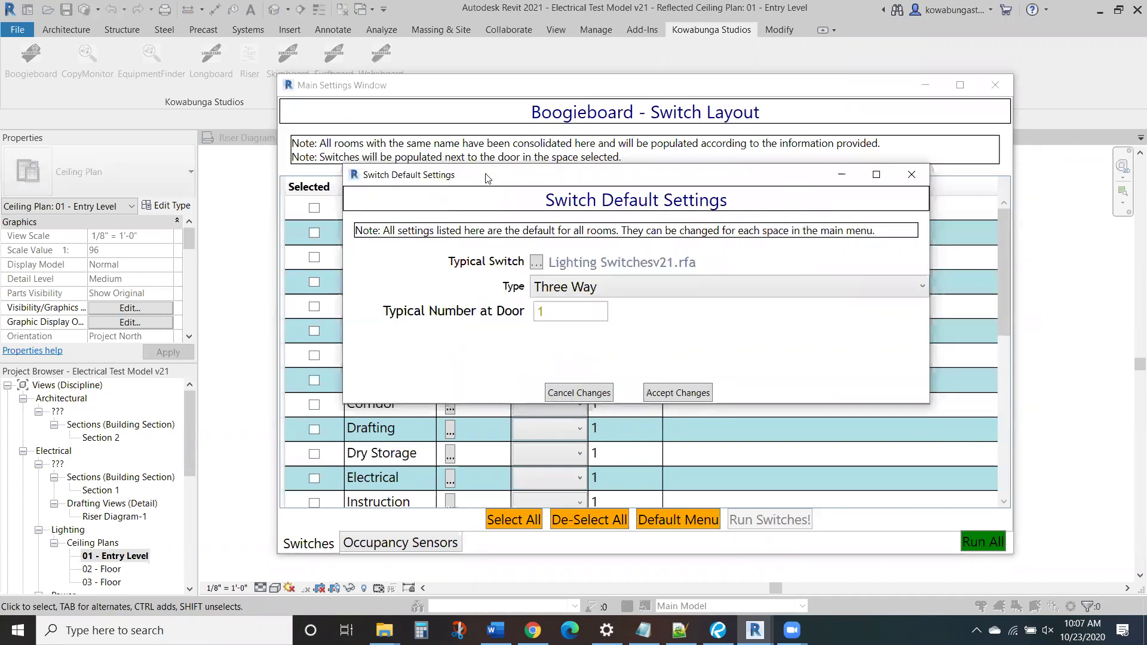
pyautogui.click(692, 296)
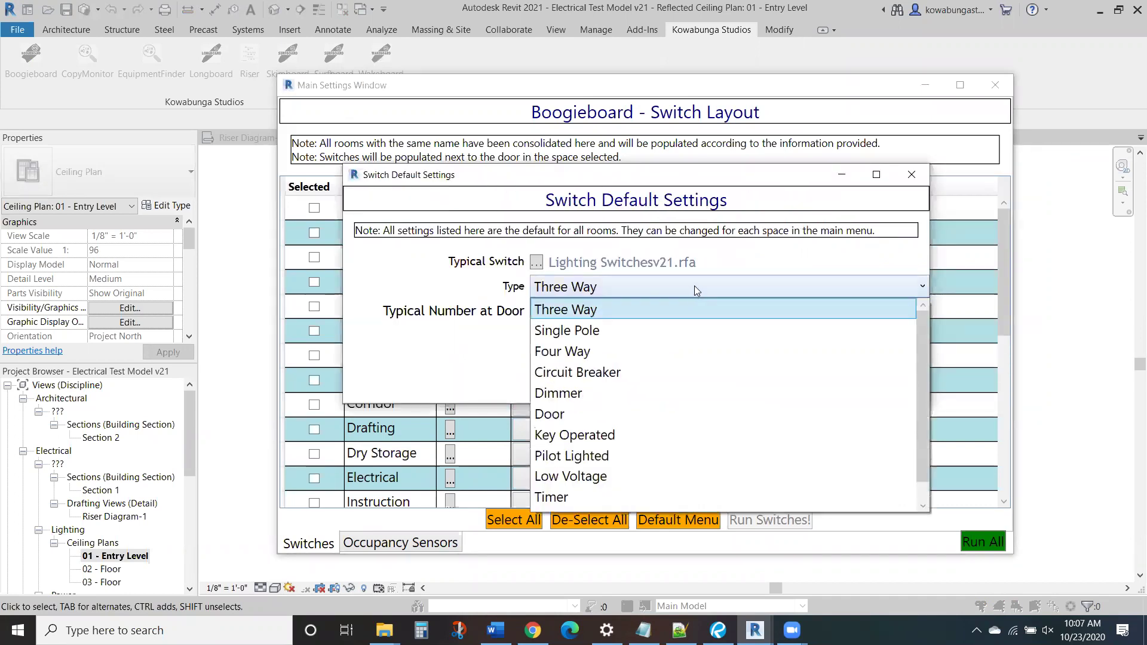
pyautogui.click(713, 392)
pyautogui.click(720, 286)
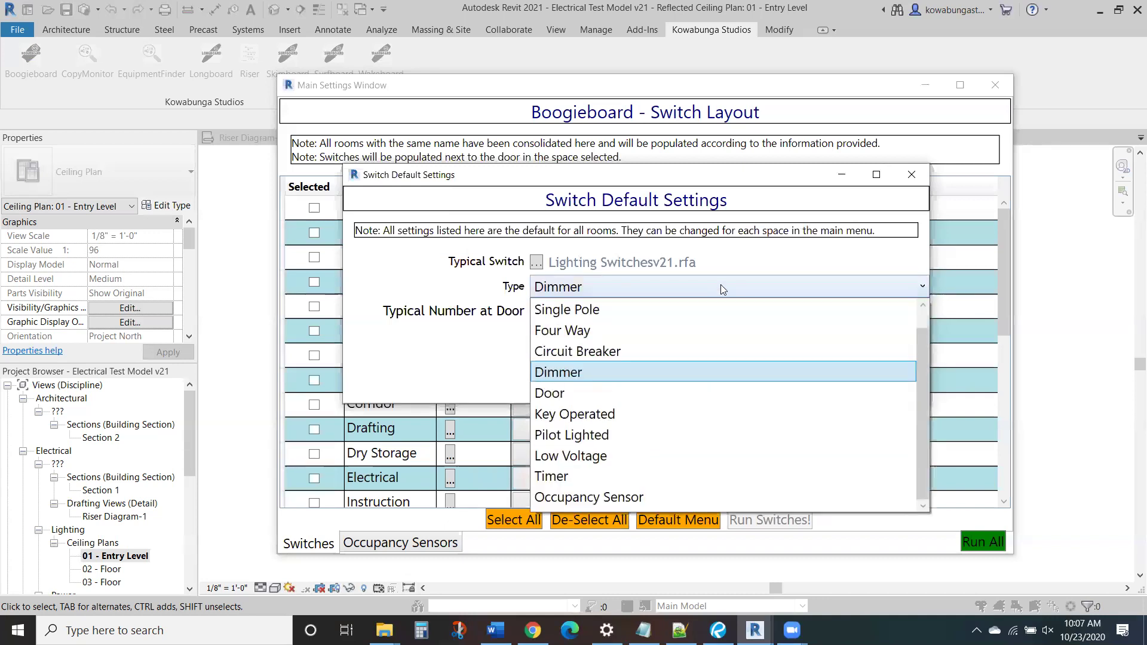
pyautogui.click(701, 478)
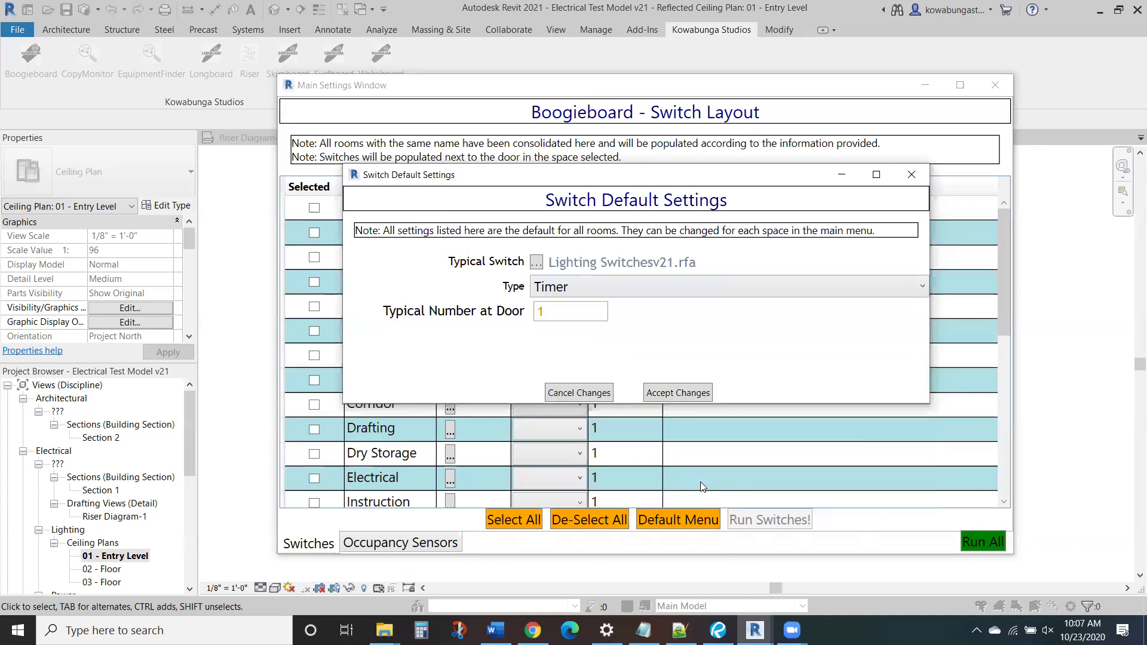
pyautogui.click(698, 297)
pyautogui.click(621, 497)
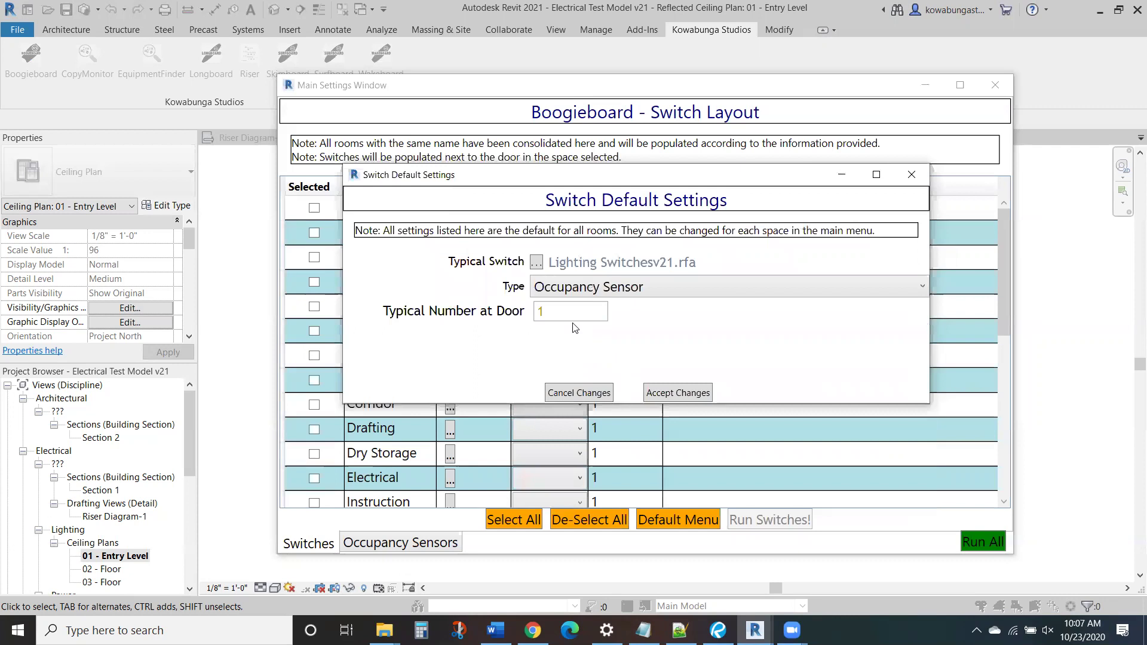
# Apply defaults to all rooms; Conference and Computer Lab get Dimmer, both cafeterias Single Pole.
pyautogui.click(678, 393)
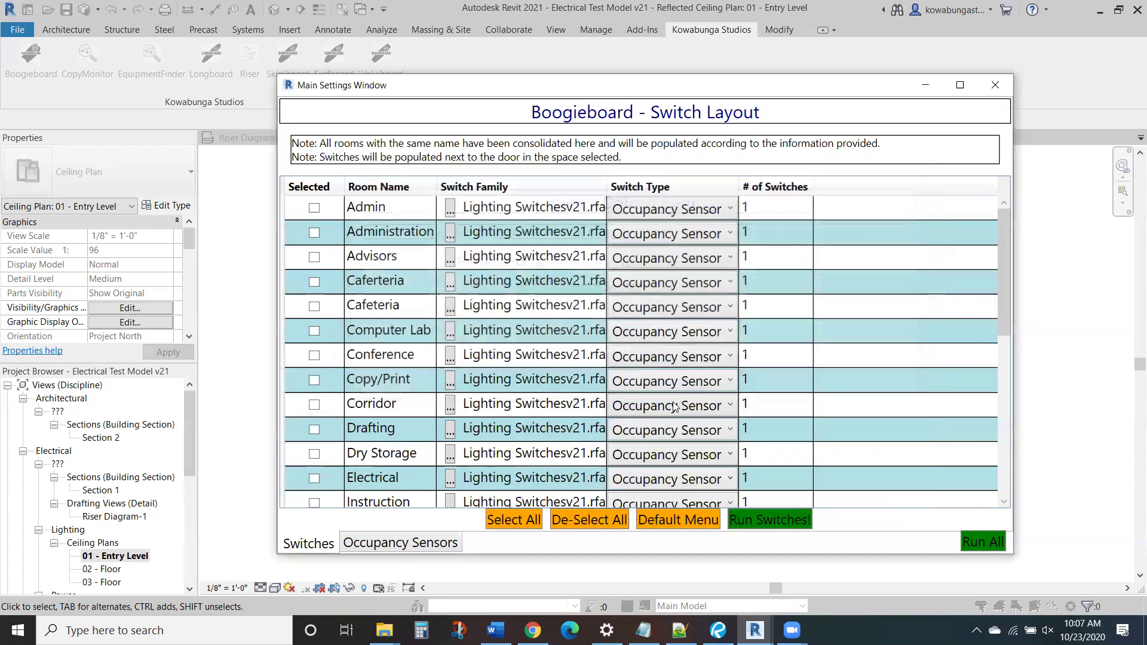
pyautogui.click(514, 520)
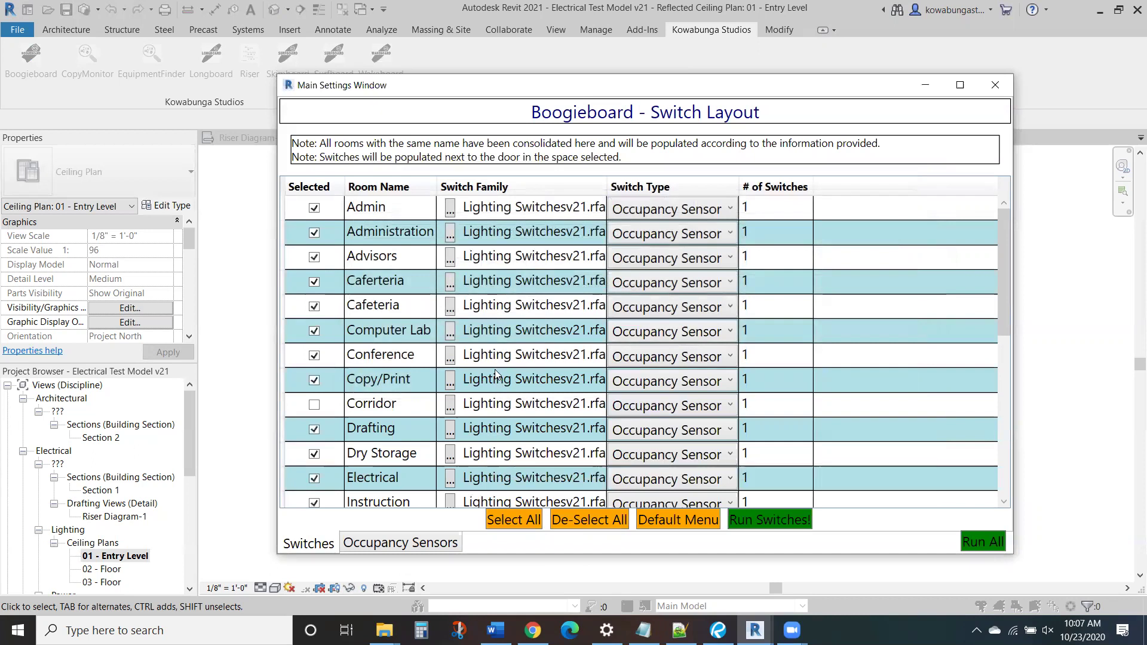
pyautogui.click(677, 358)
pyautogui.click(657, 442)
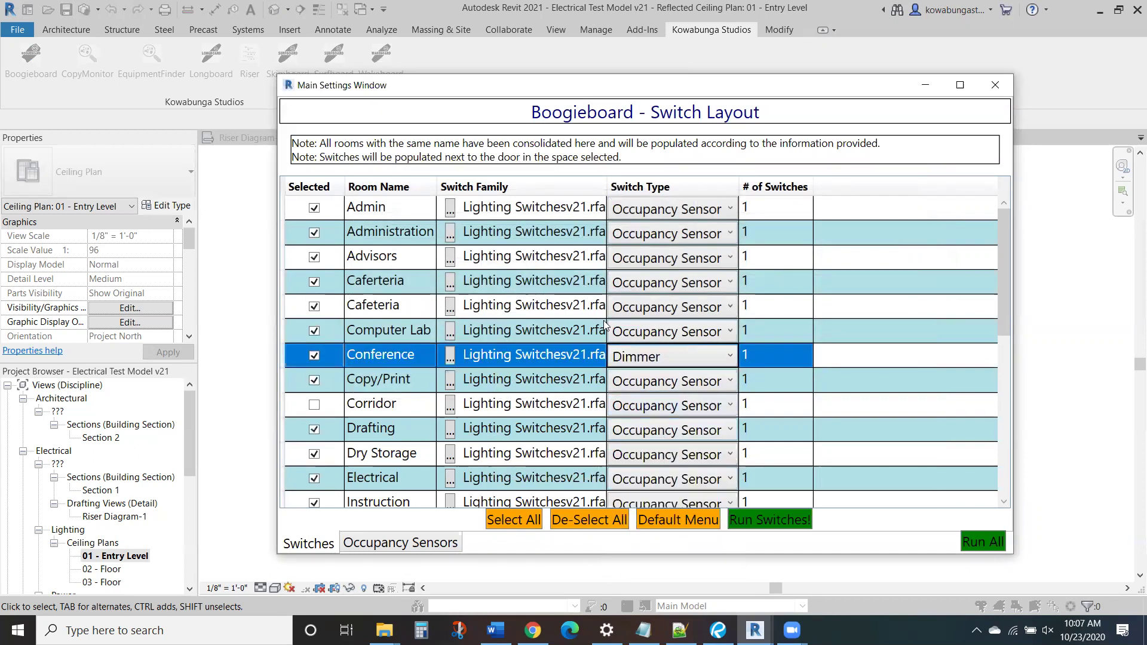
pyautogui.click(650, 338)
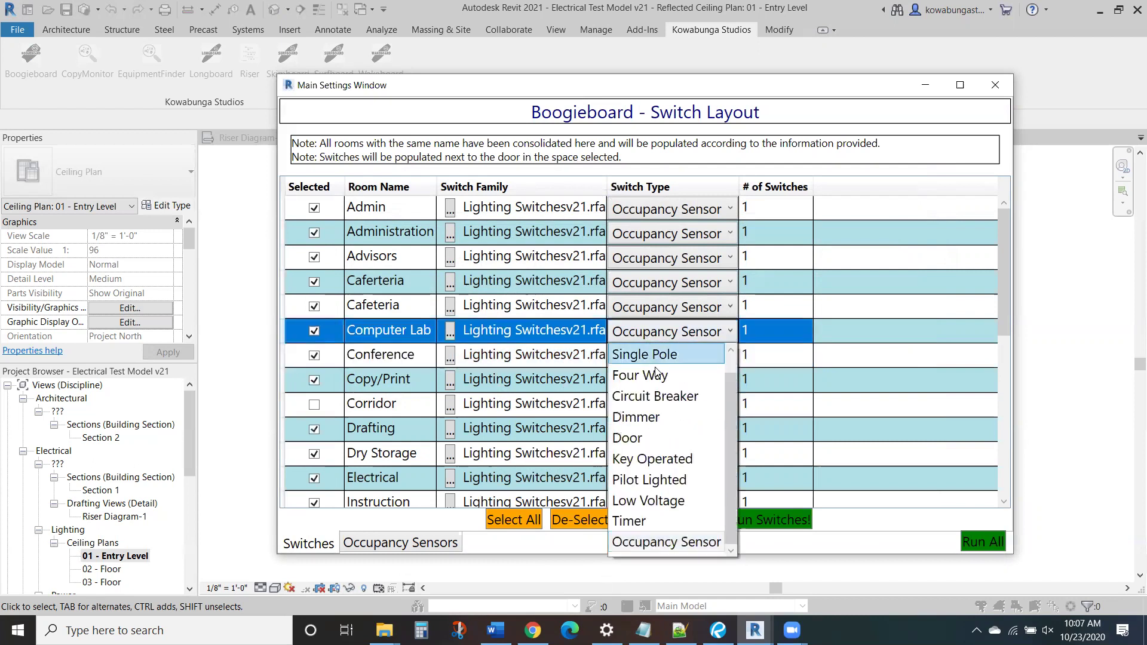
pyautogui.click(656, 415)
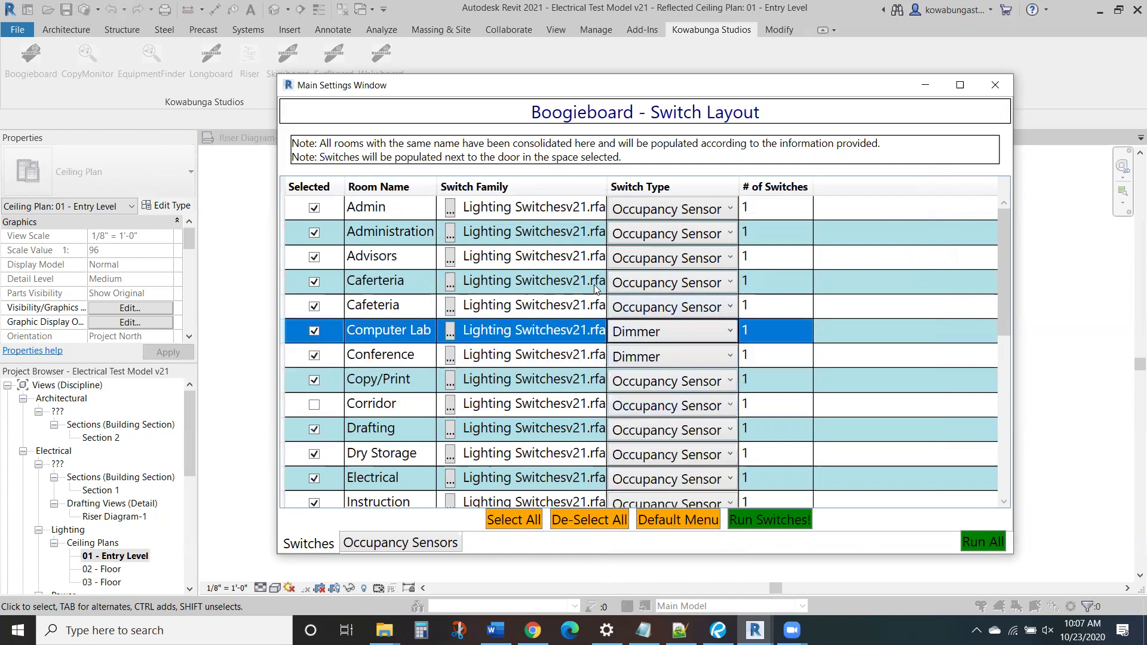
pyautogui.click(652, 307)
pyautogui.click(662, 330)
pyautogui.click(668, 284)
pyautogui.click(667, 307)
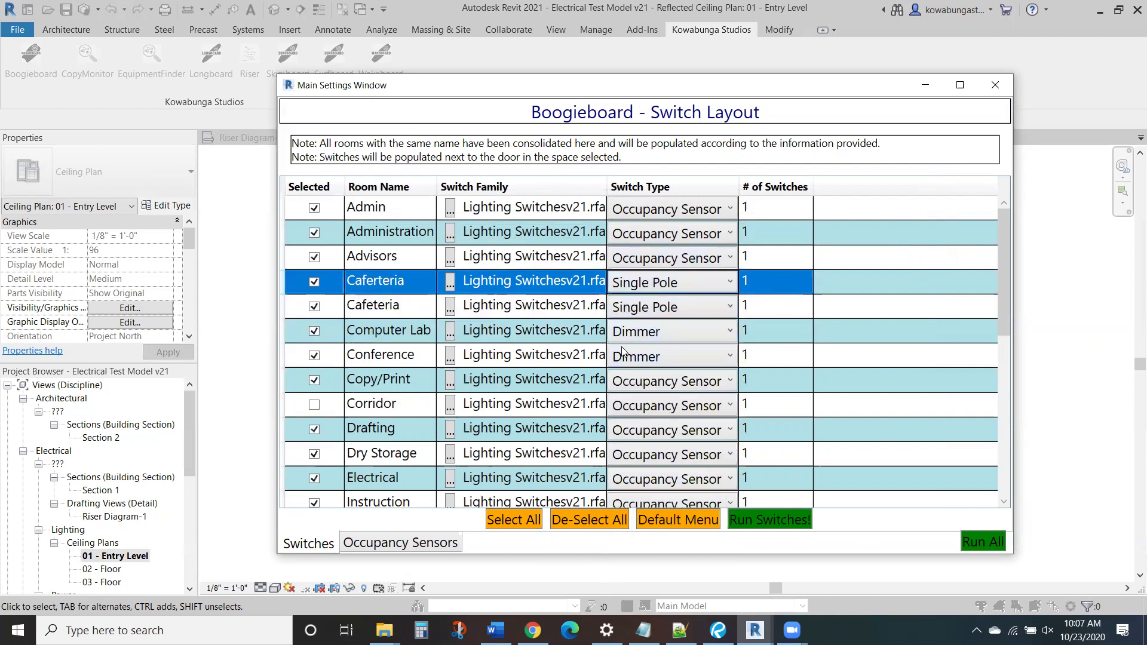
# Set the switch count to 2 for Computer Lab and Conference.
pyautogui.click(754, 334)
pyautogui.write('2')
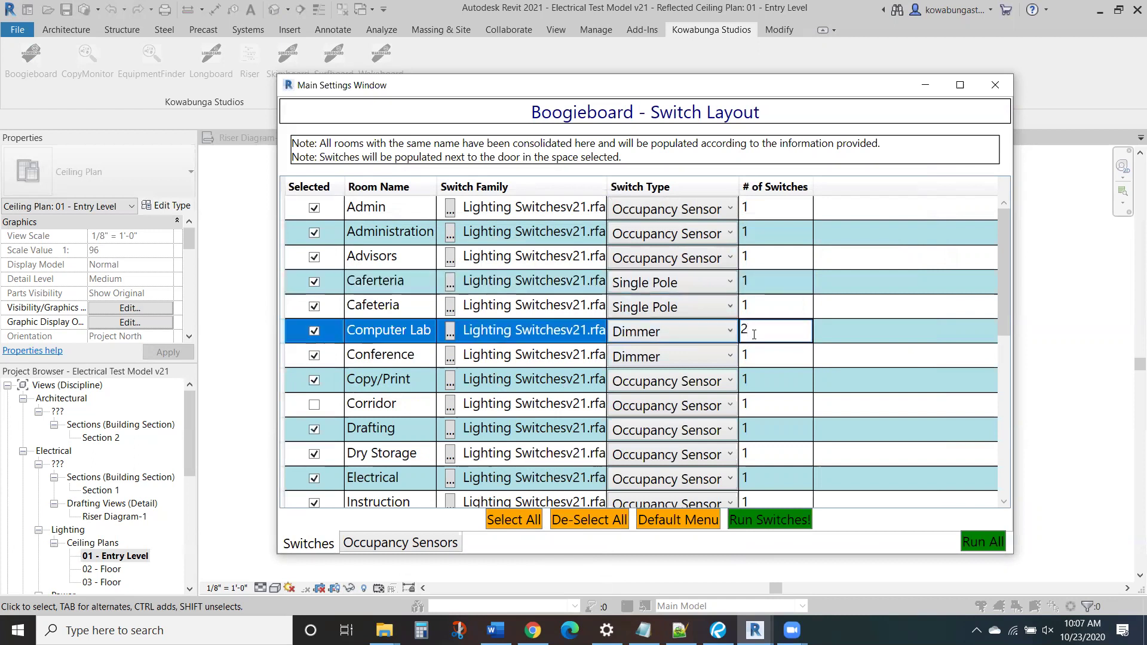
pyautogui.press('Return')
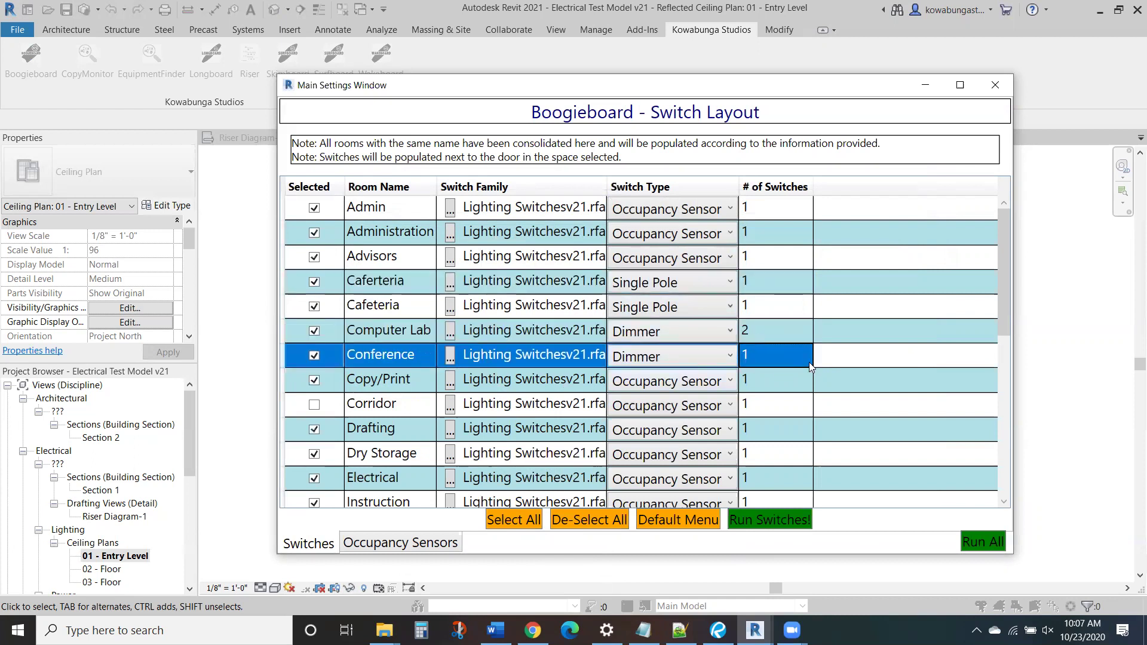
pyautogui.click(784, 358)
pyautogui.write('2')
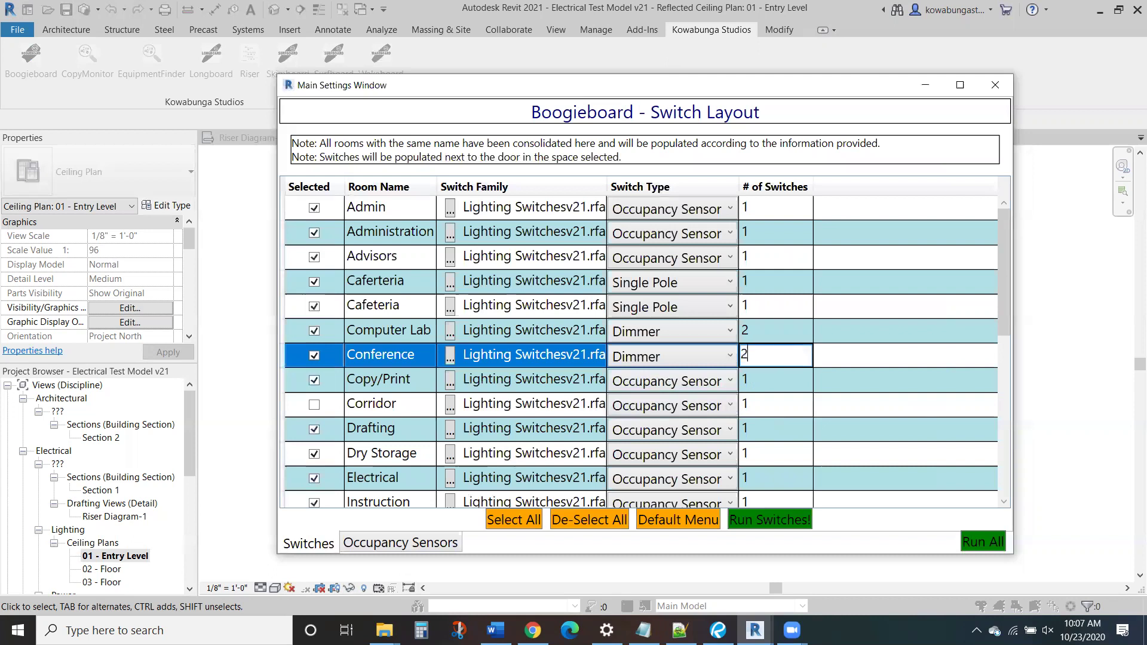
pyautogui.press('Return')
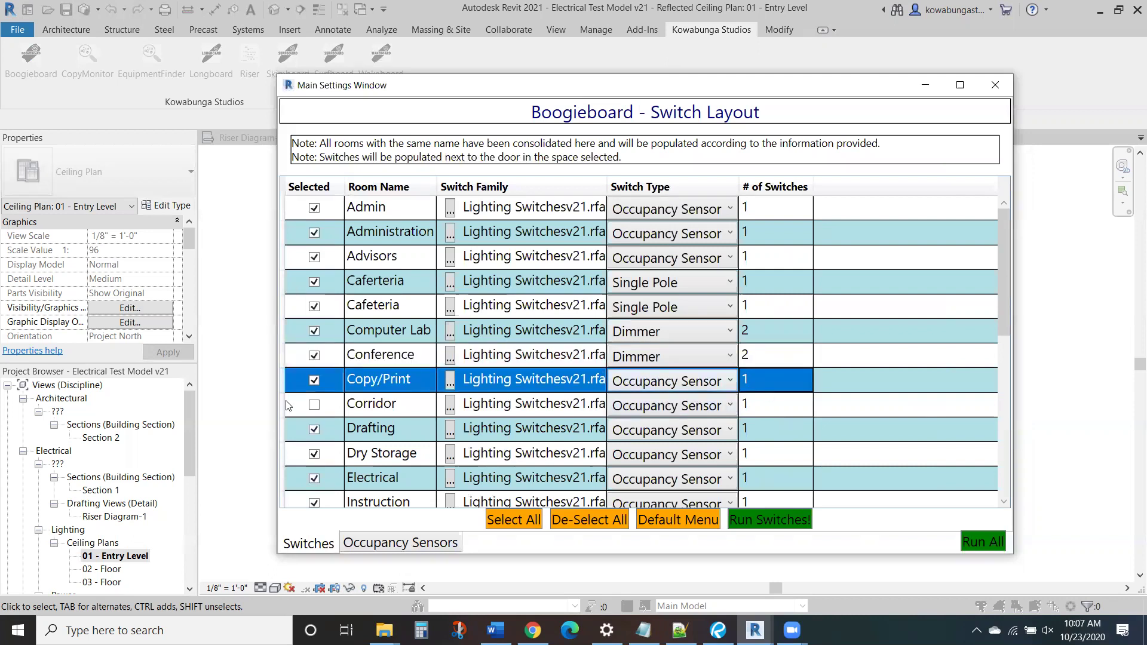
# Give Drafting a Dimmer, Electrical Single Pole, and Instruction two Dimmer switches.
pyautogui.moveTo(1008, 311); pyautogui.dragTo(1006, 362)
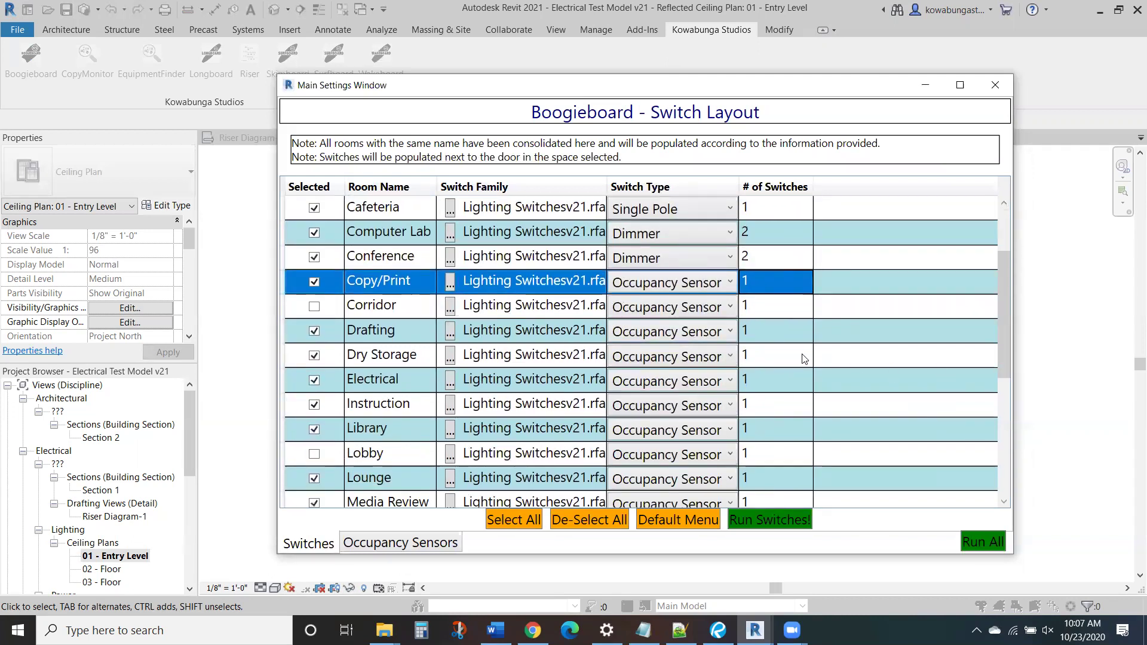
pyautogui.click(719, 331)
pyautogui.scroll(1, 696, 430)
pyautogui.click(699, 412)
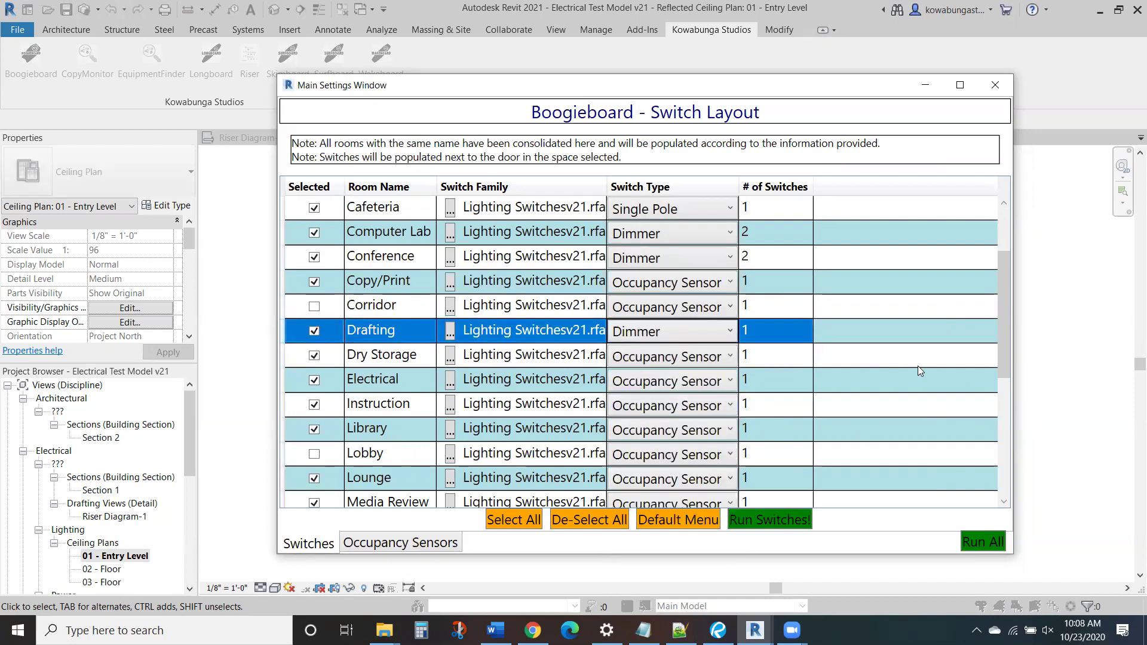
pyautogui.click(719, 381)
pyautogui.click(734, 400)
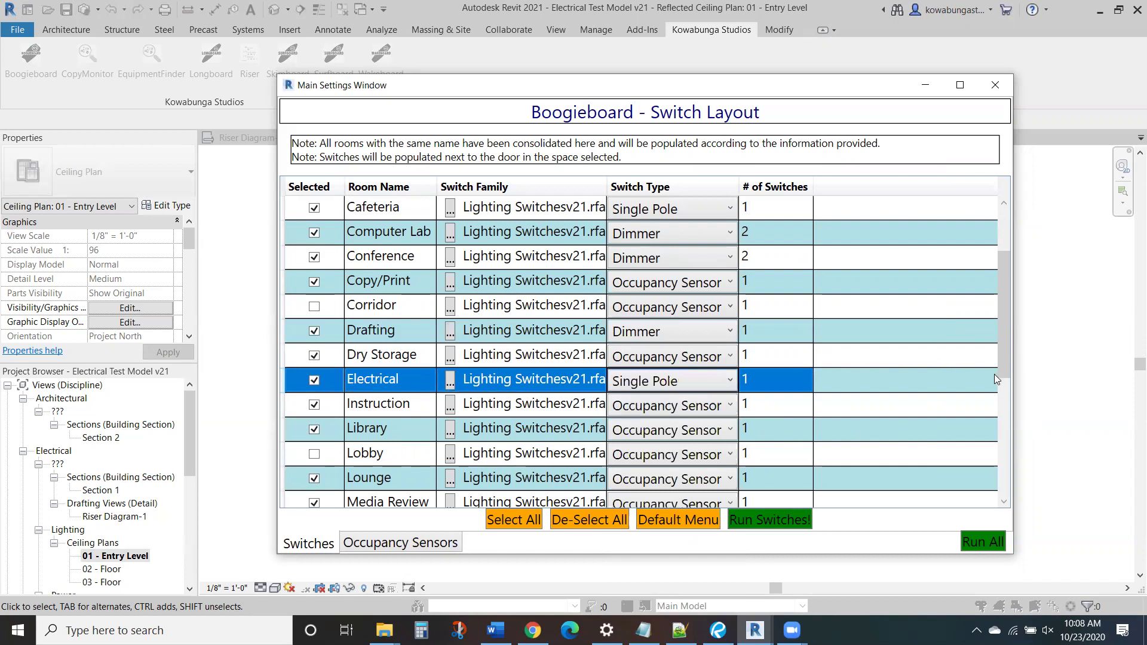
pyautogui.moveTo(1004, 371); pyautogui.dragTo(1007, 433)
pyautogui.click(699, 258)
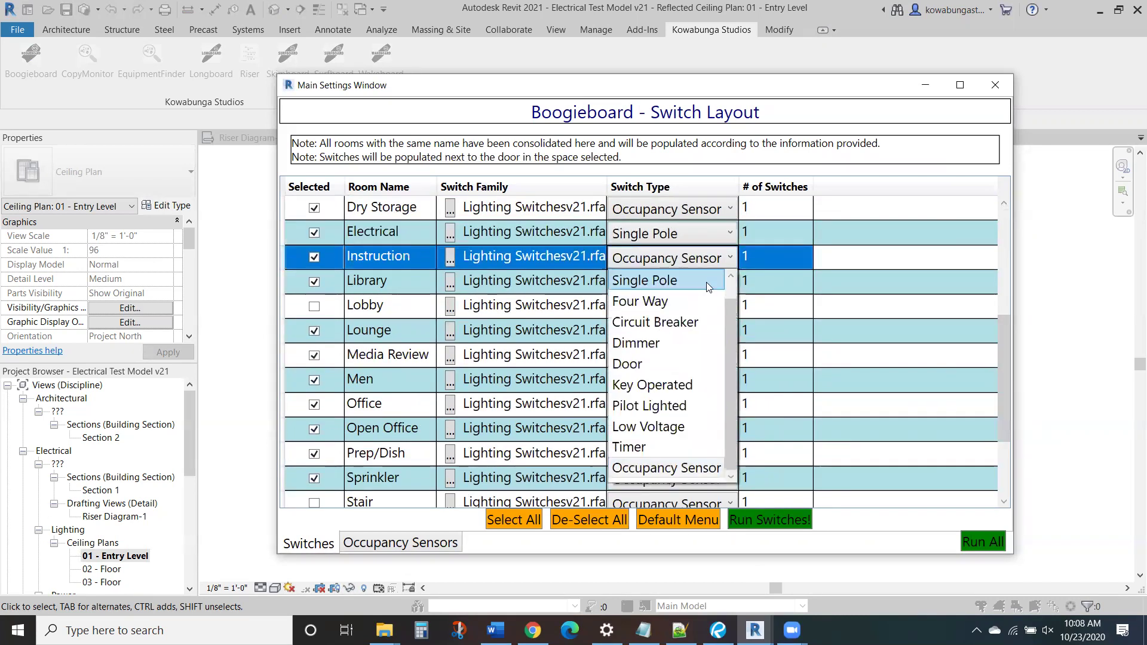
pyautogui.click(698, 336)
pyautogui.write('2')
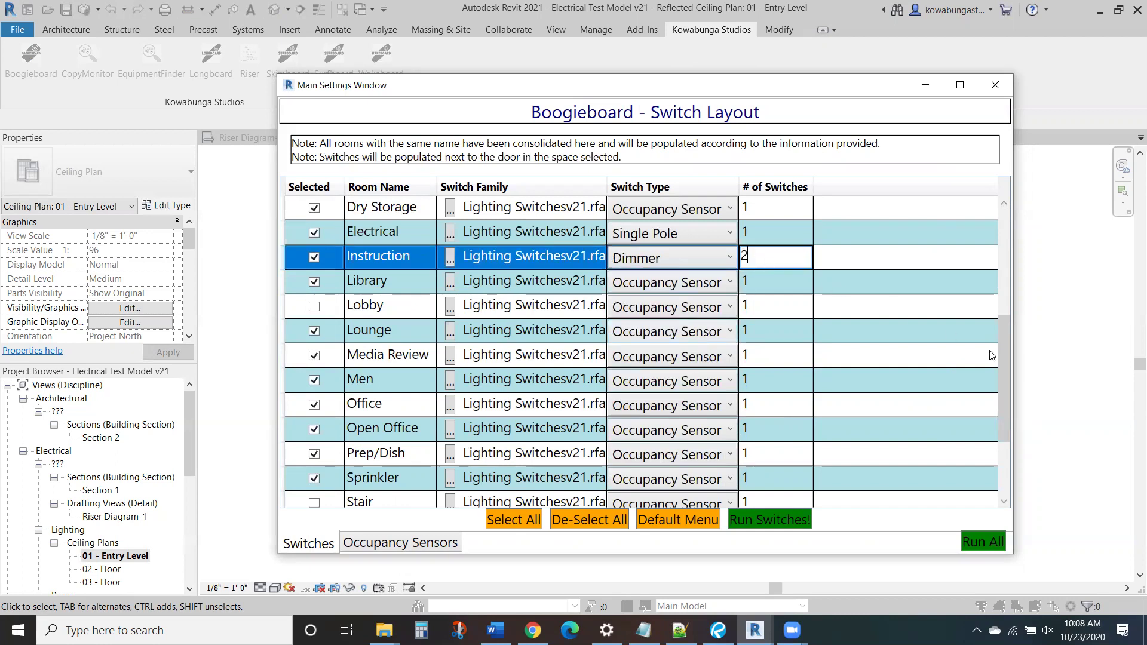
pyautogui.moveTo(1005, 371); pyautogui.dragTo(1005, 392)
# Set Library to Single Pole and keep Lounge on Occupancy Sensor.
pyautogui.click(677, 233)
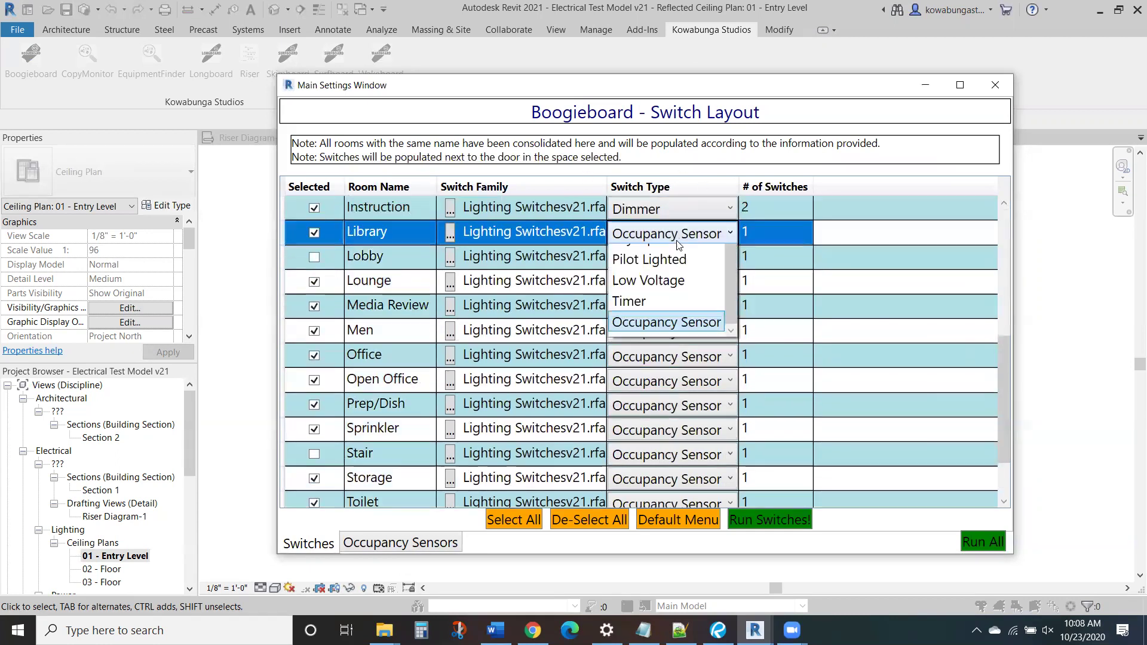
pyautogui.click(674, 257)
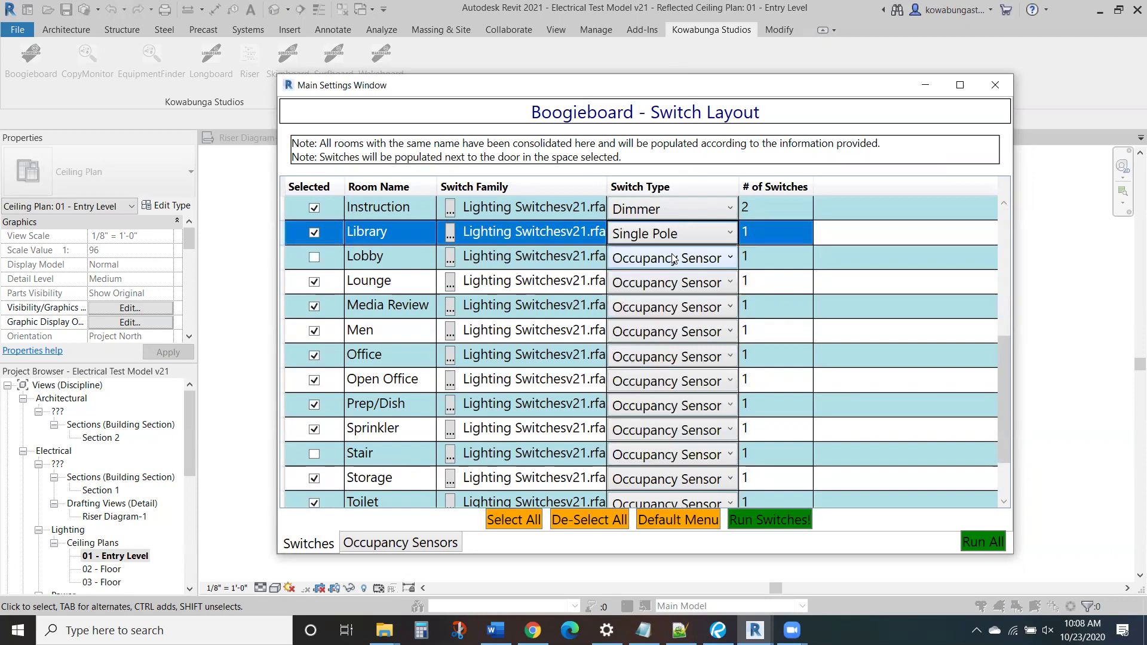
pyautogui.click(668, 282)
pyautogui.click(666, 313)
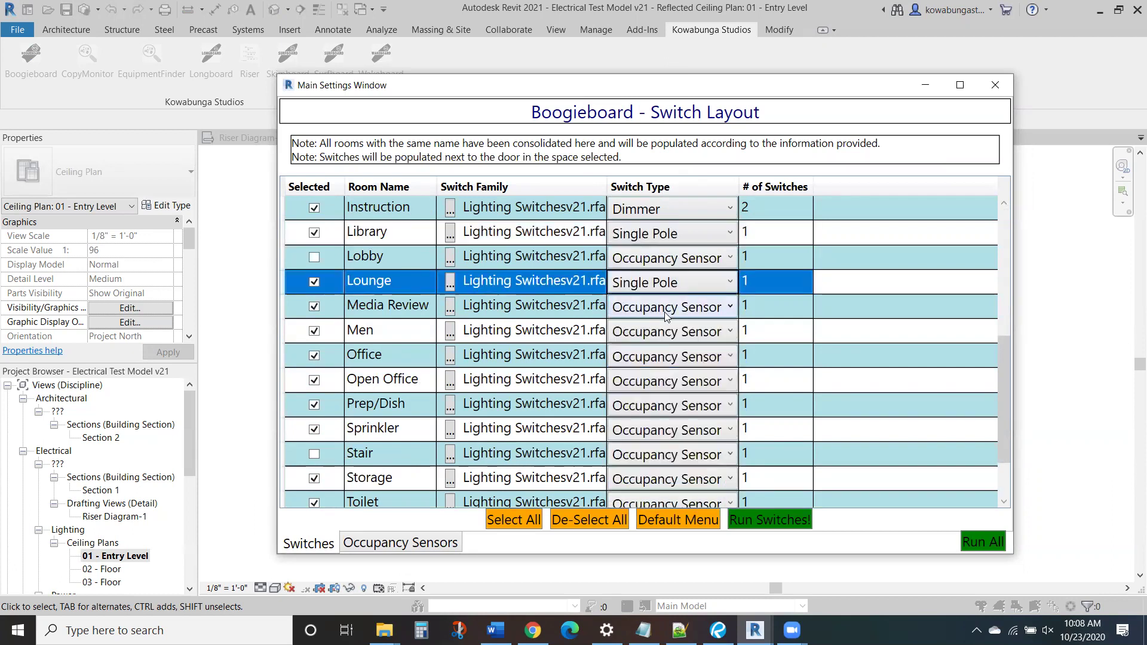
pyautogui.click(669, 292)
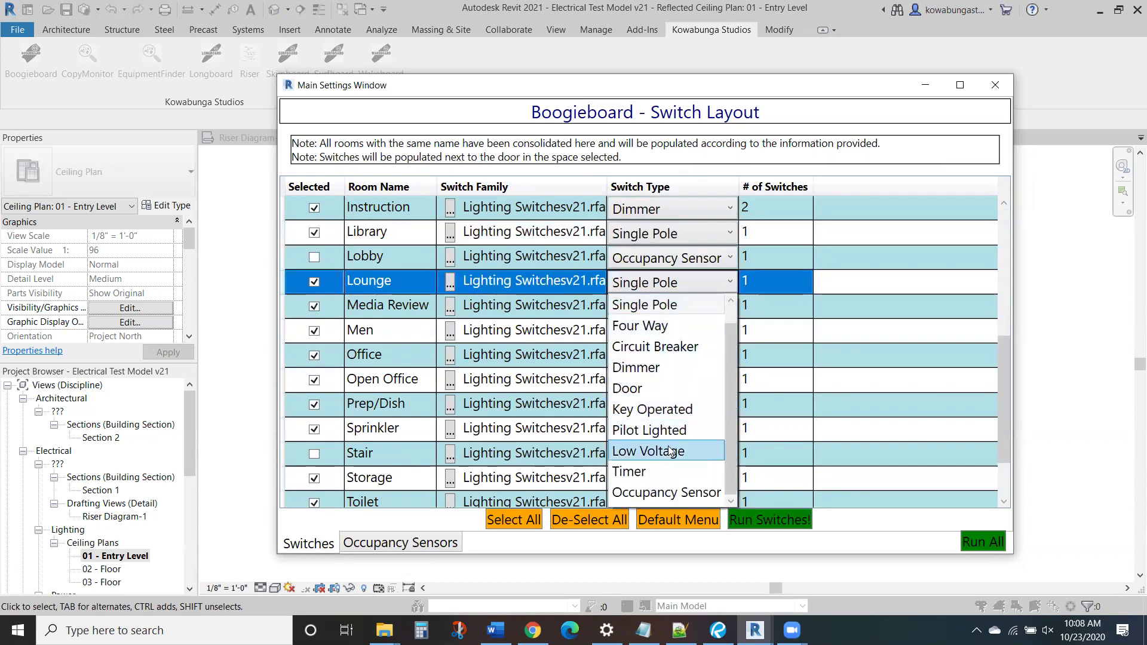
pyautogui.click(670, 492)
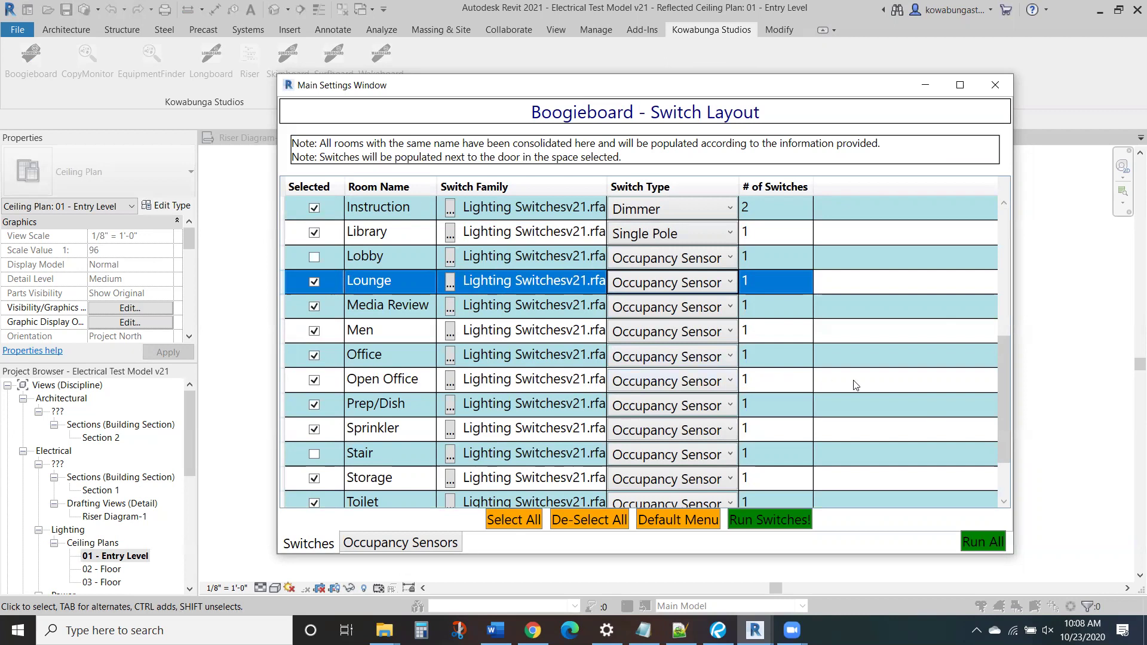
# Set Sprinkler to Single Pole and Open Office to Dimmer.
pyautogui.click(672, 430)
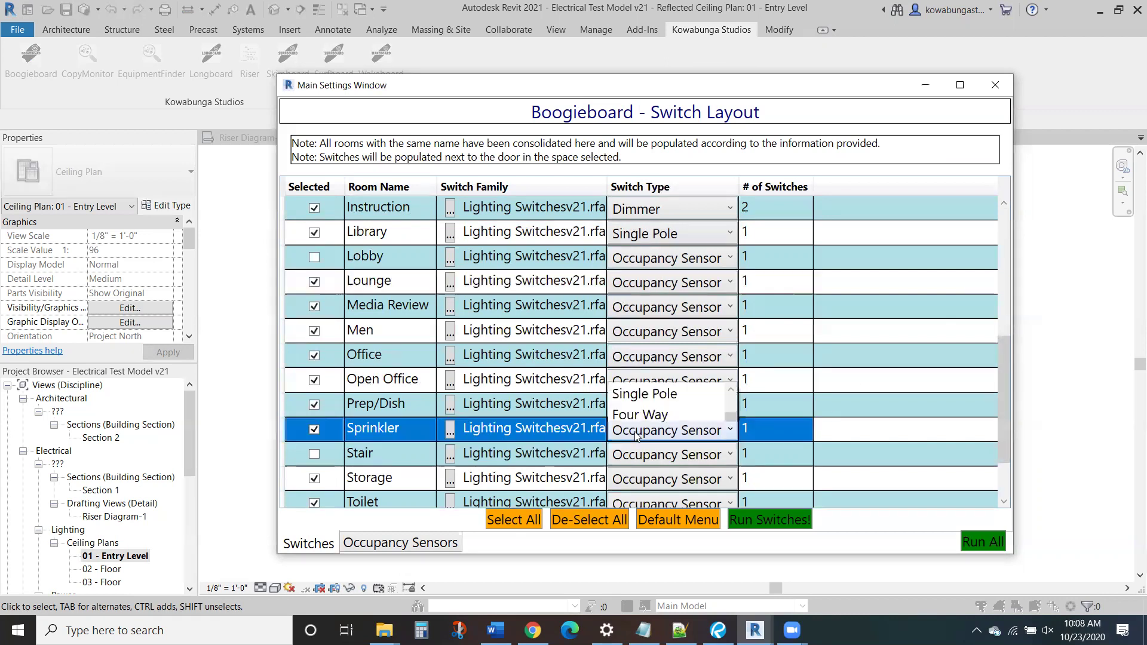
pyautogui.click(661, 214)
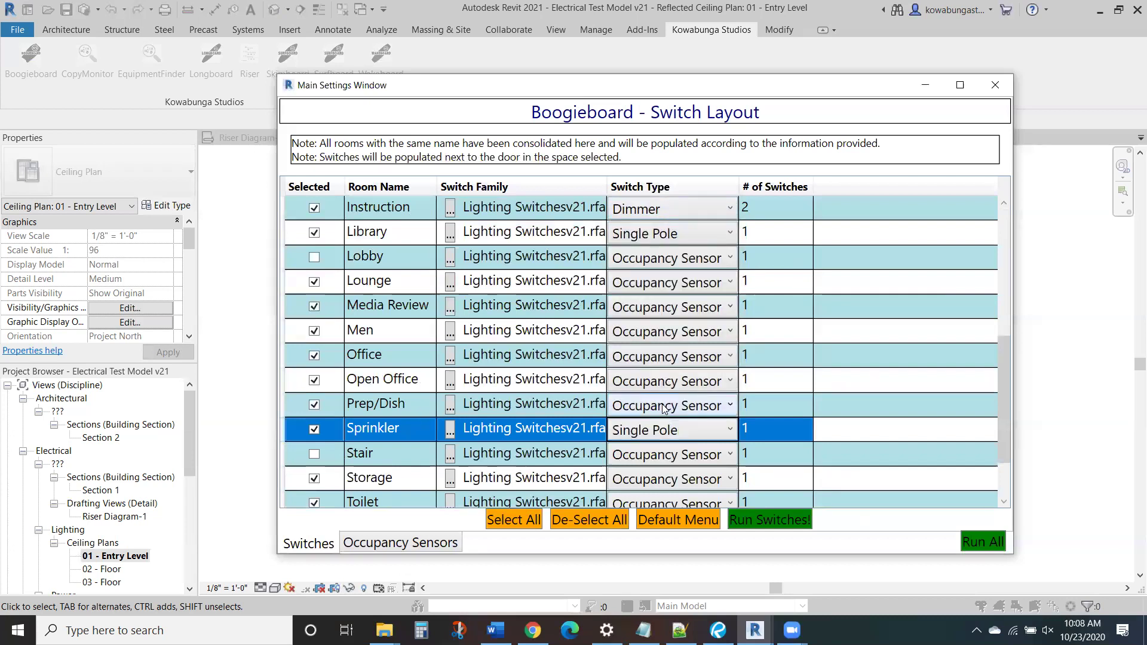
pyautogui.click(668, 380)
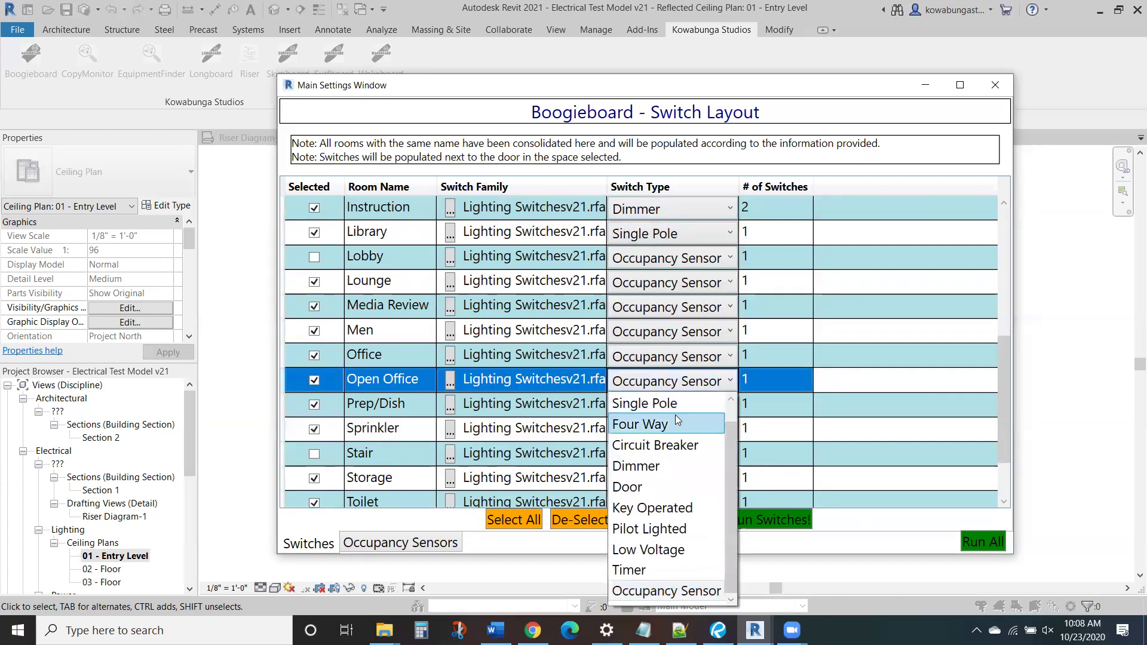
pyautogui.click(673, 466)
pyautogui.moveTo(996, 415); pyautogui.dragTo(993, 483)
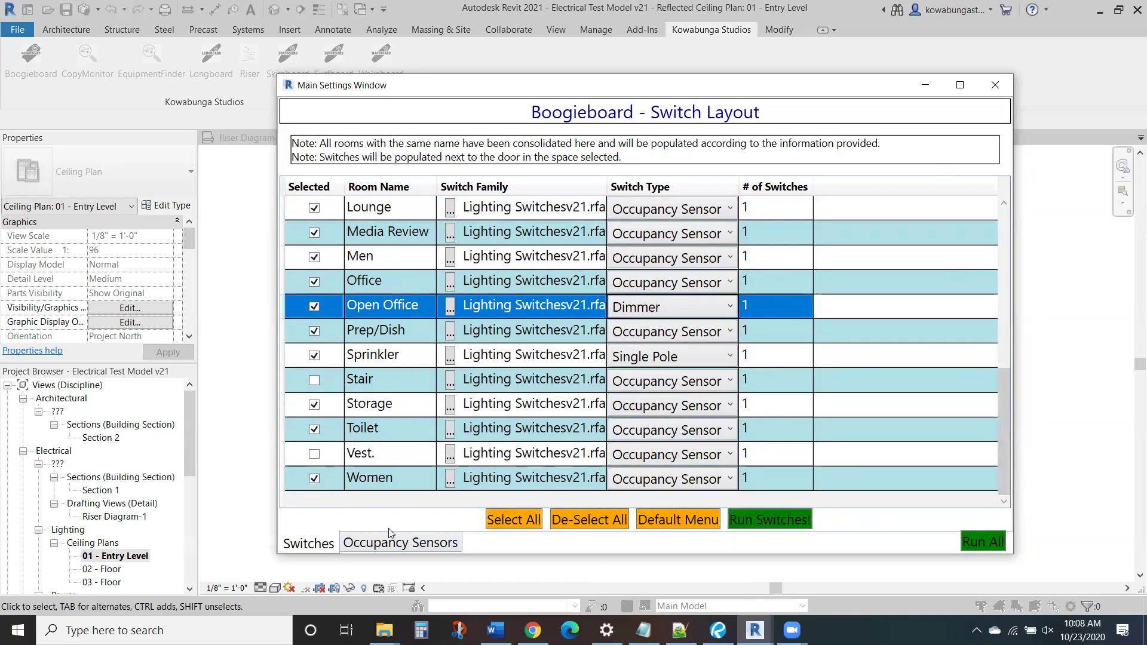
# Reset the occupancy sensor table to defaults using Dual Technology - 360 Pattern sensors.
pyautogui.click(413, 546)
pyautogui.click(797, 512)
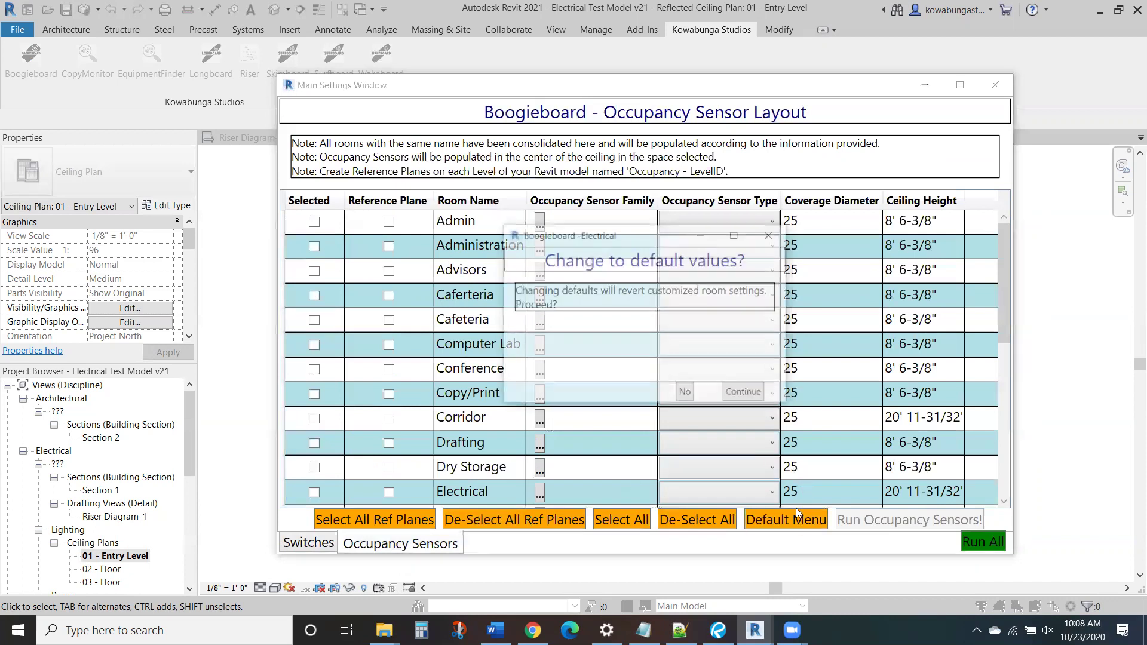
pyautogui.click(741, 391)
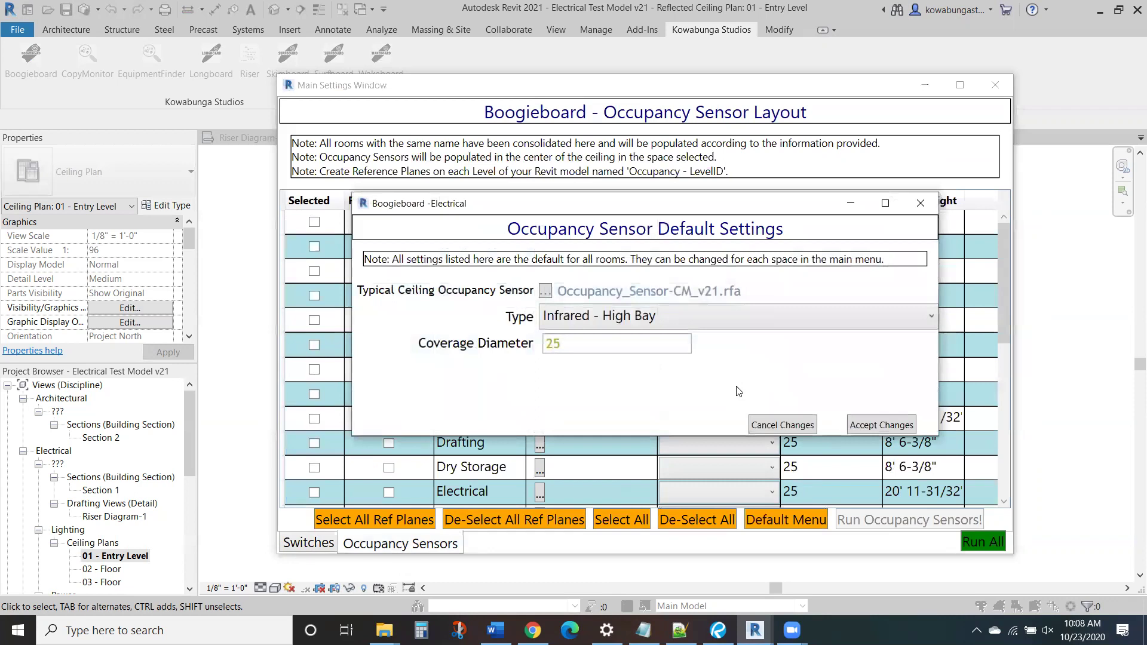
pyautogui.click(733, 316)
pyautogui.click(729, 362)
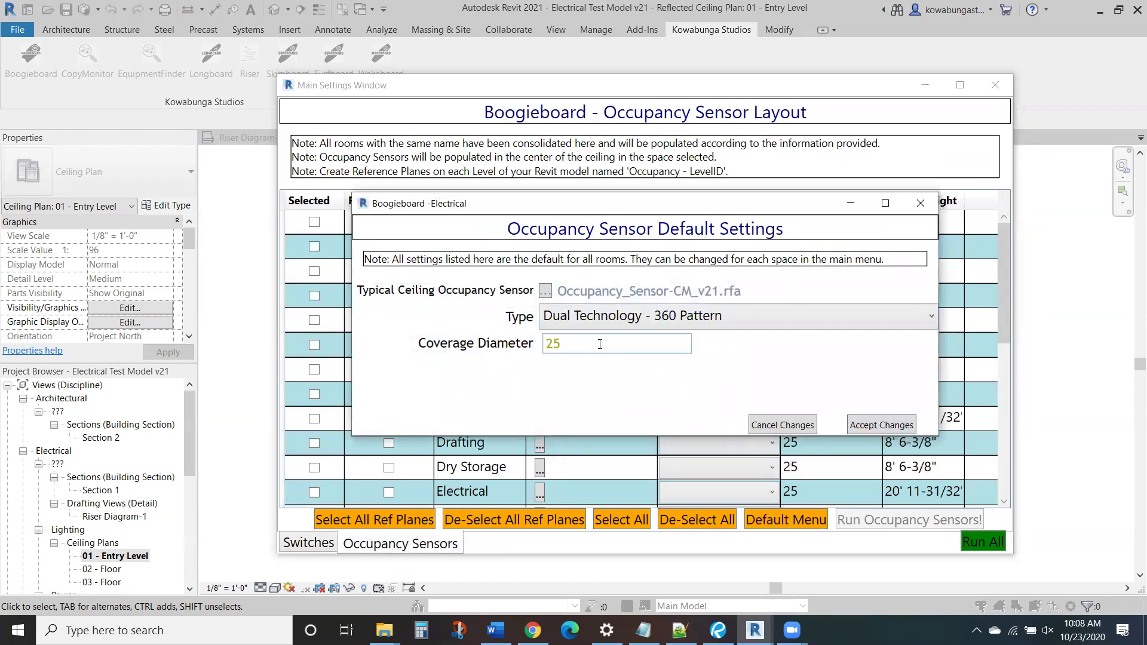
pyautogui.click(877, 427)
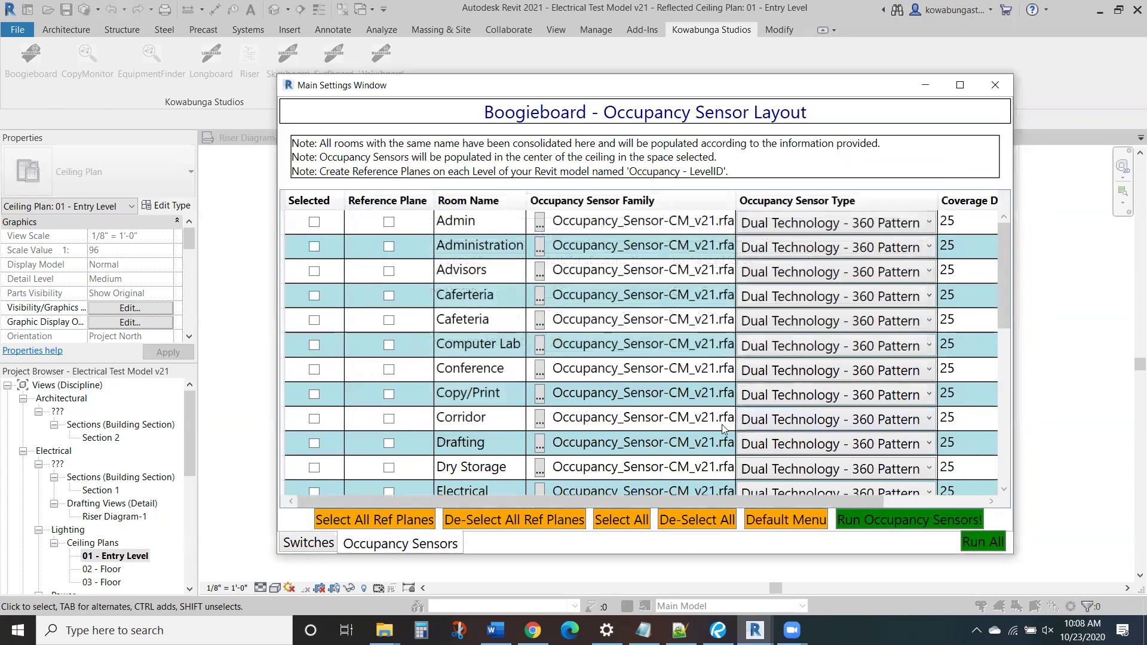
# Select every room for occupancy sensors, then uncheck Corridor in the switch layout.
pyautogui.click(624, 520)
pyautogui.click(310, 544)
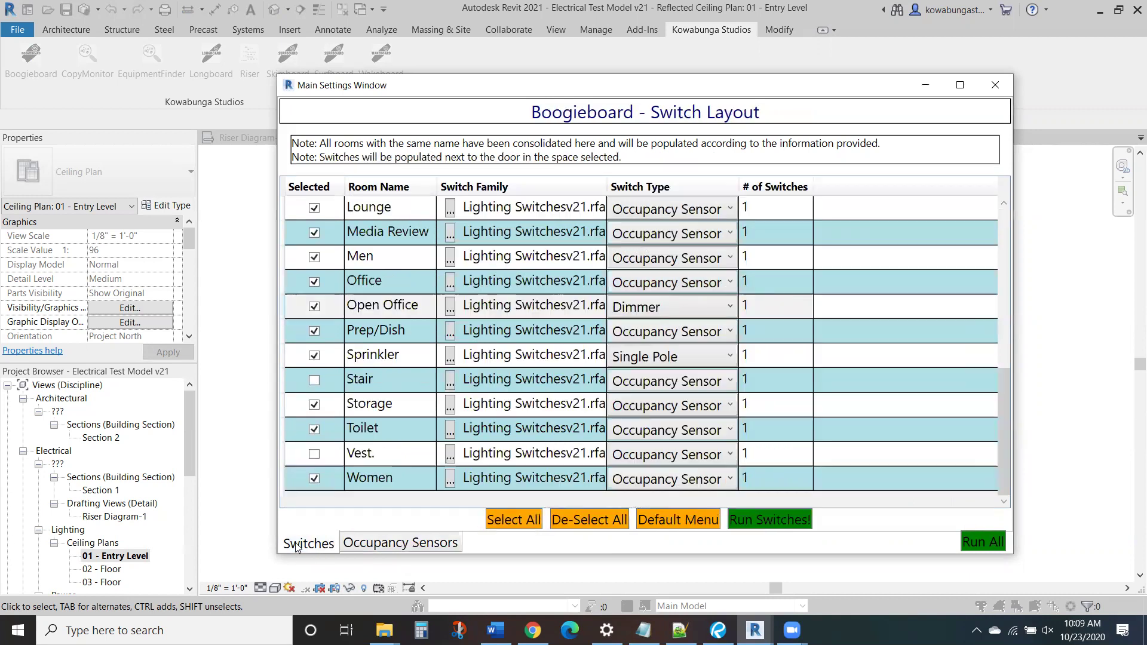
pyautogui.scroll(3, 364, 365)
pyautogui.scroll(3, 366, 365)
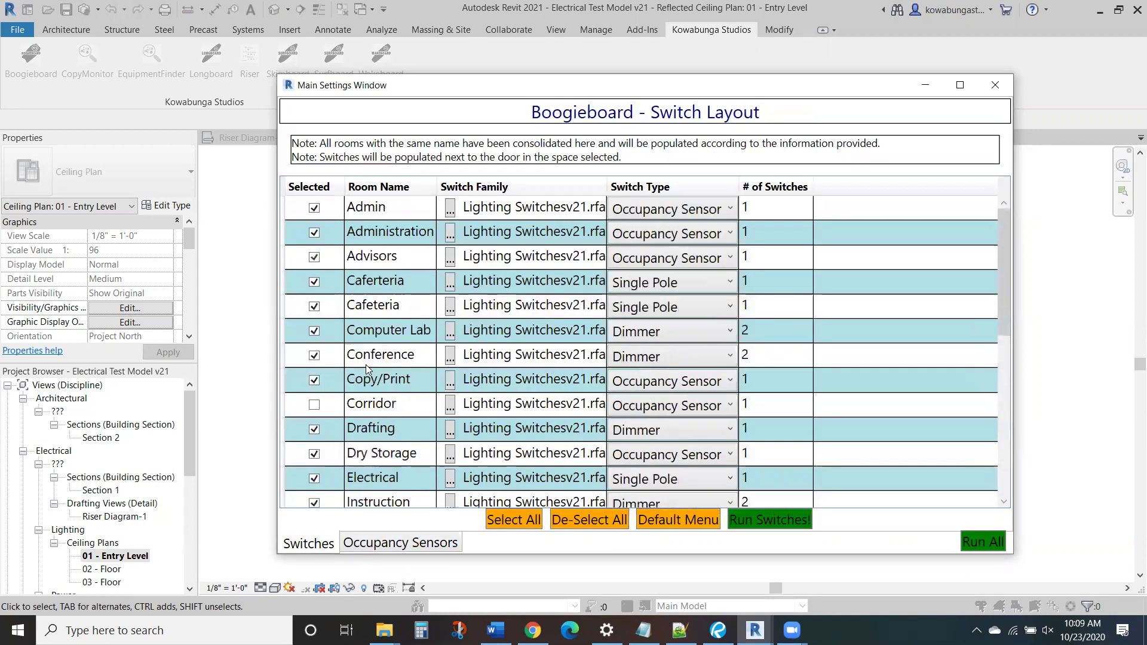
pyautogui.click(313, 404)
# Clear all sensor selections and tick Caferteria, Cafeteria, Computer Lab and Corridor.
pyautogui.click(408, 542)
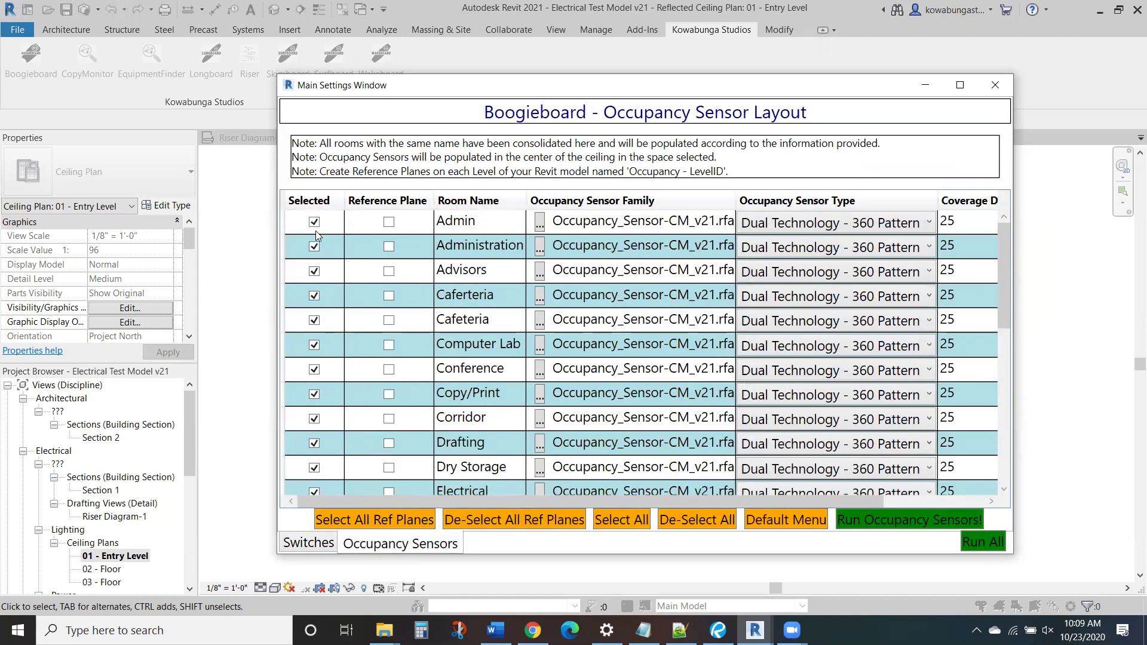
pyautogui.click(686, 520)
pyautogui.click(314, 296)
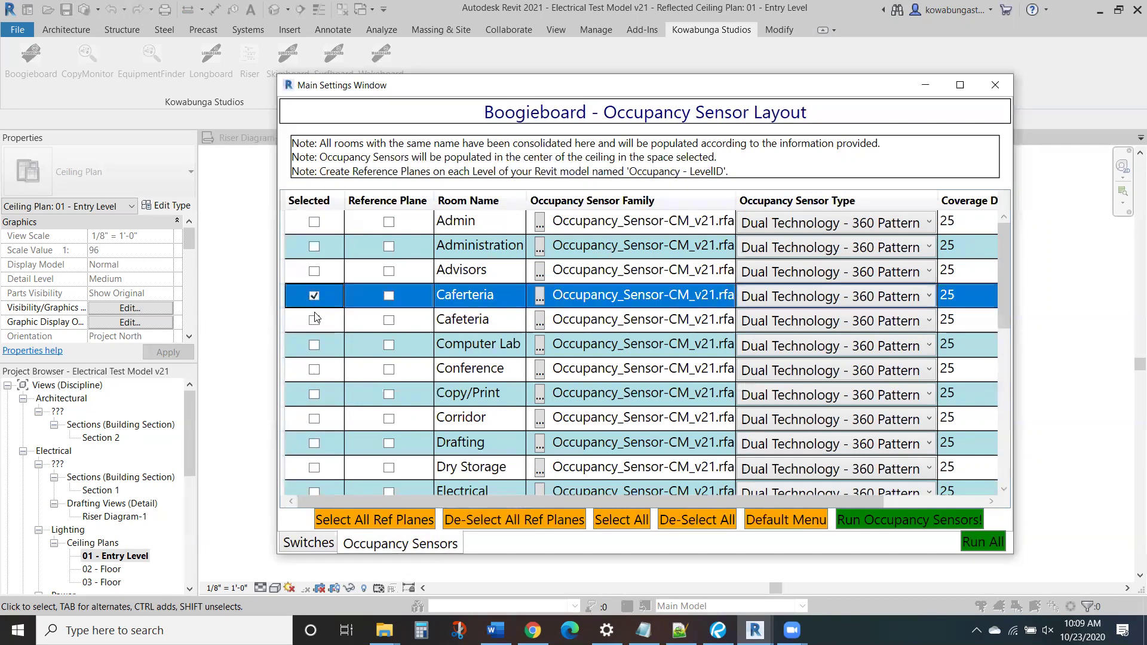
pyautogui.click(314, 321)
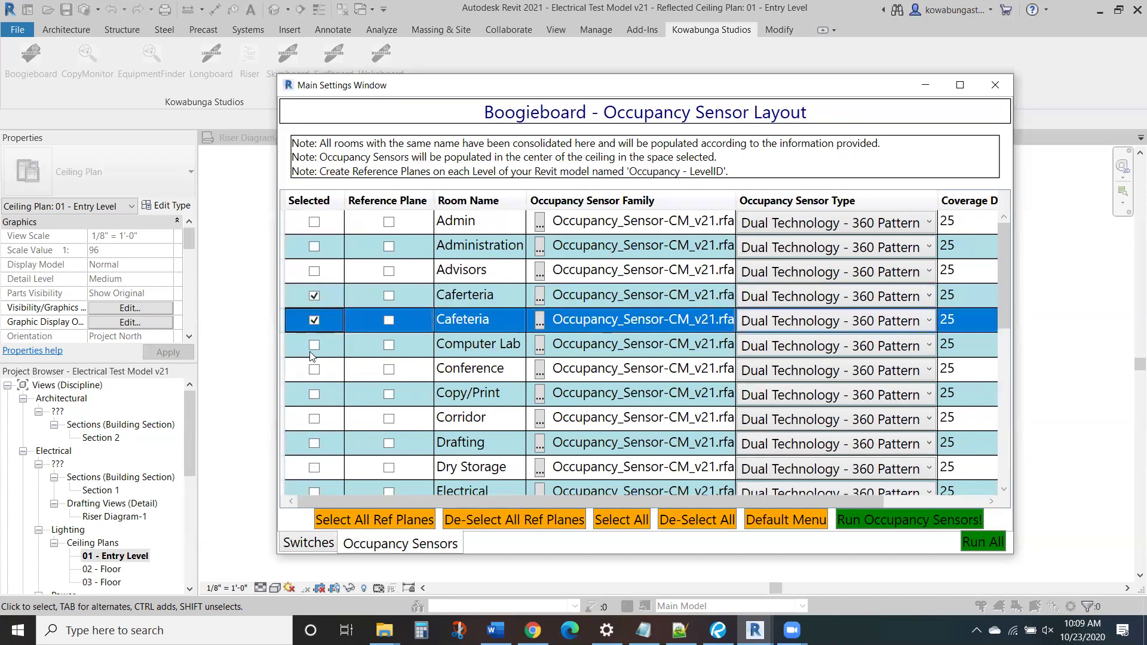
pyautogui.click(314, 345)
pyautogui.click(315, 369)
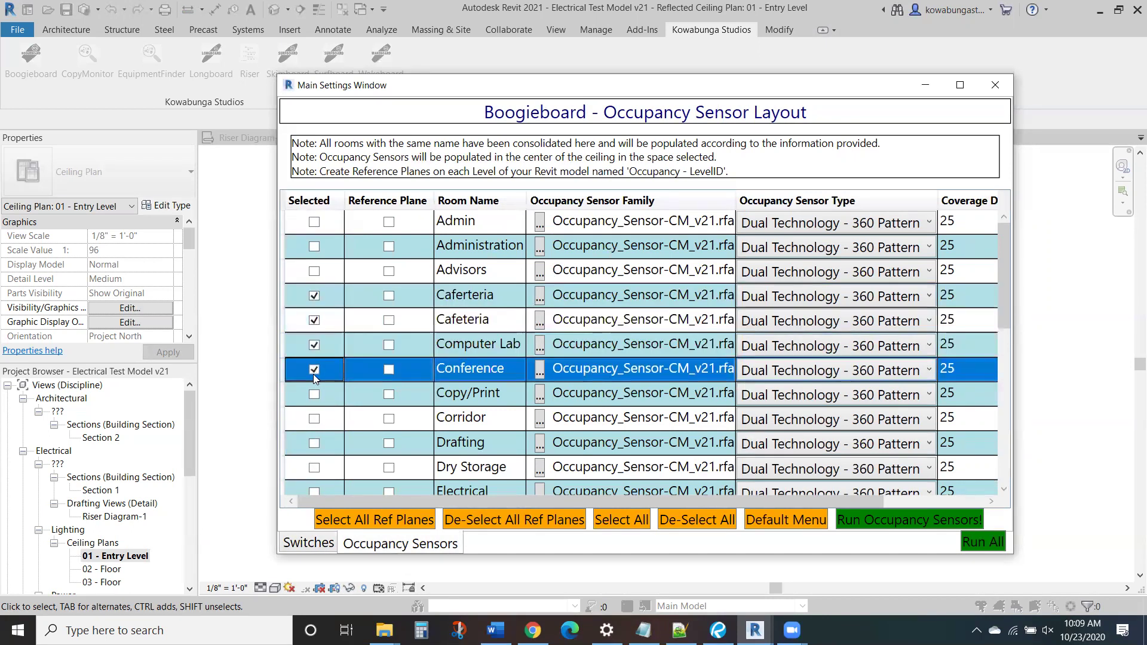
pyautogui.click(315, 420)
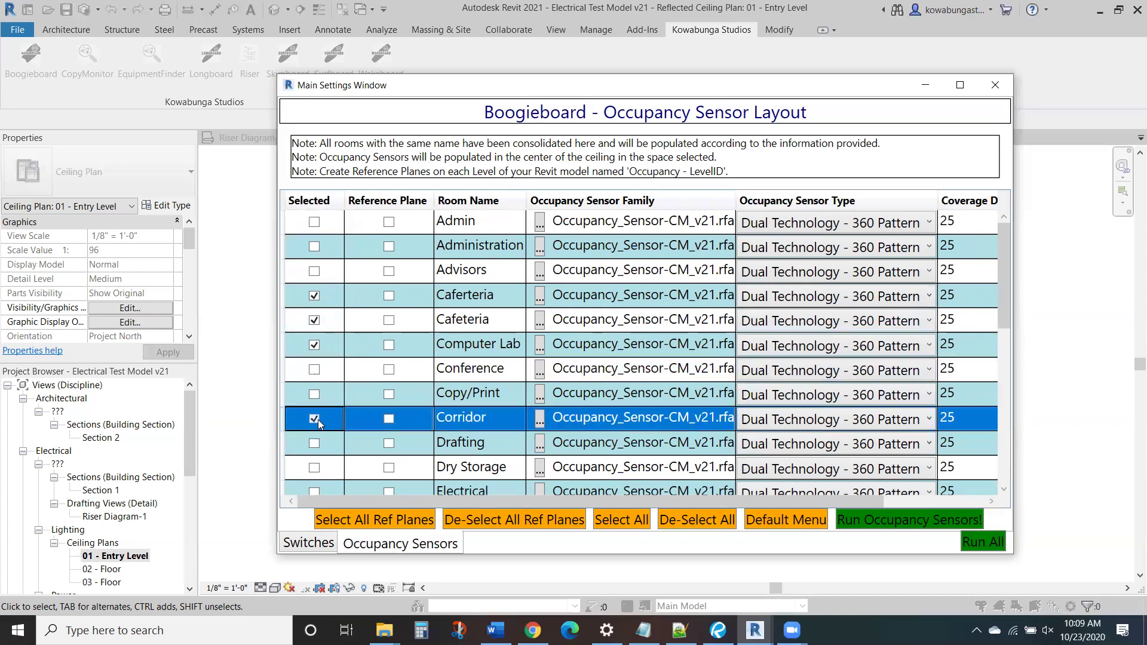
# Also tick Drafting, Instruction, Library, Lobby and Lounge for sensors.
pyautogui.moveTo(1004, 305); pyautogui.dragTo(1009, 392)
pyautogui.click(314, 246)
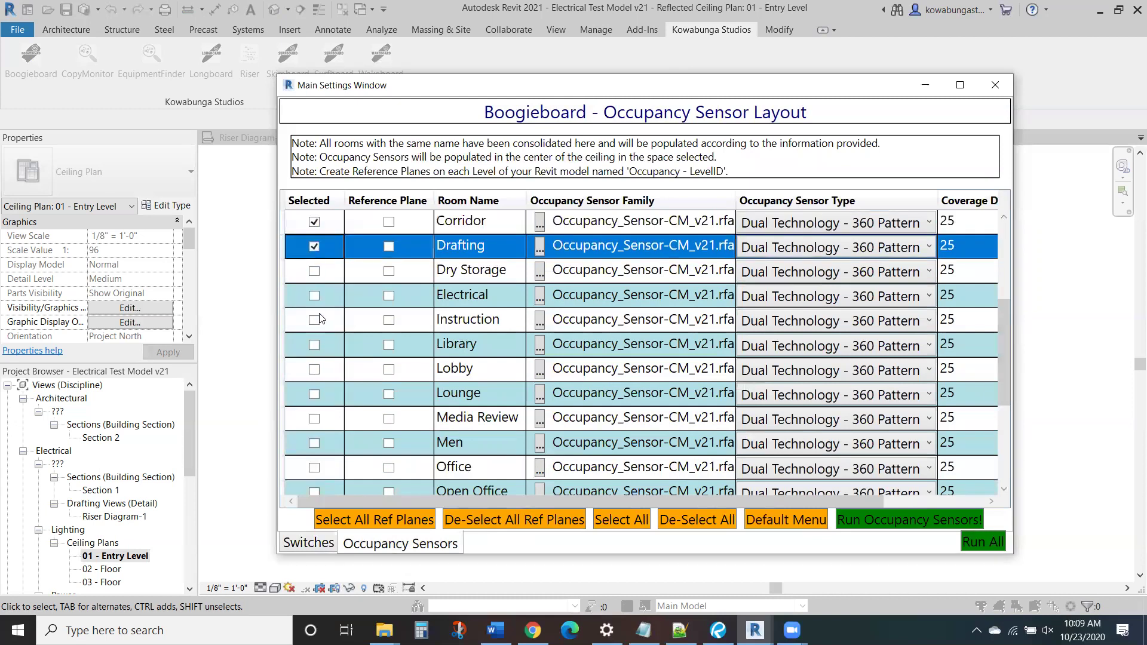
pyautogui.click(316, 320)
pyautogui.click(315, 346)
pyautogui.click(315, 370)
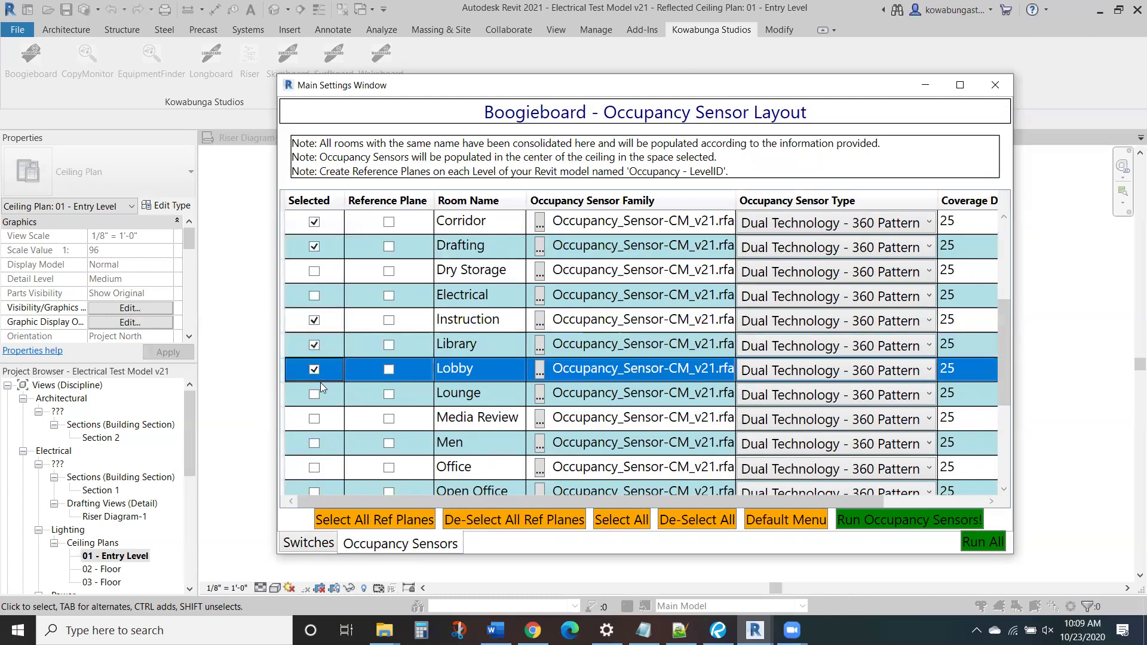
pyautogui.click(315, 394)
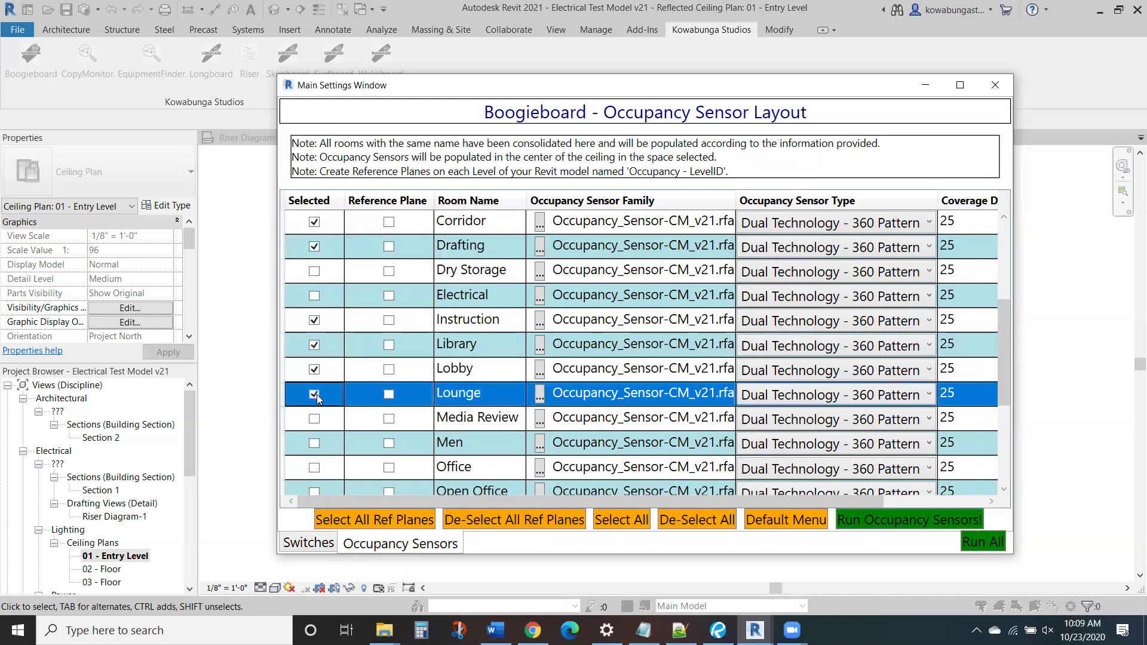
# Set Office's switch type to Dimmer.
pyautogui.click(317, 545)
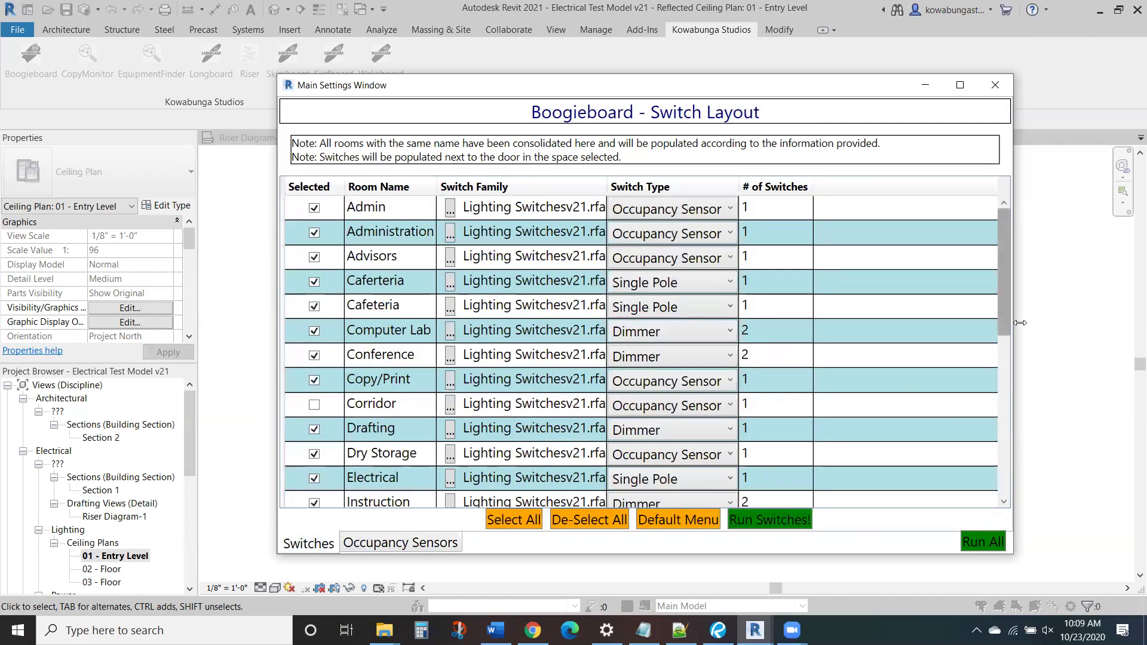
pyautogui.moveTo(1003, 317); pyautogui.dragTo(998, 403)
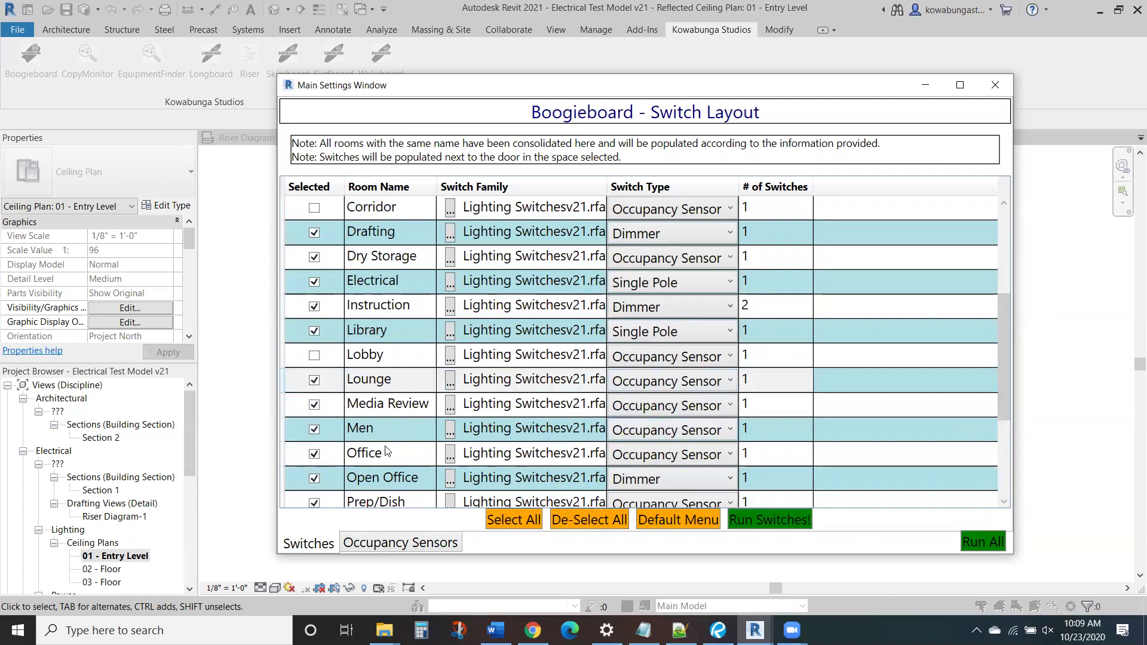
pyautogui.click(669, 454)
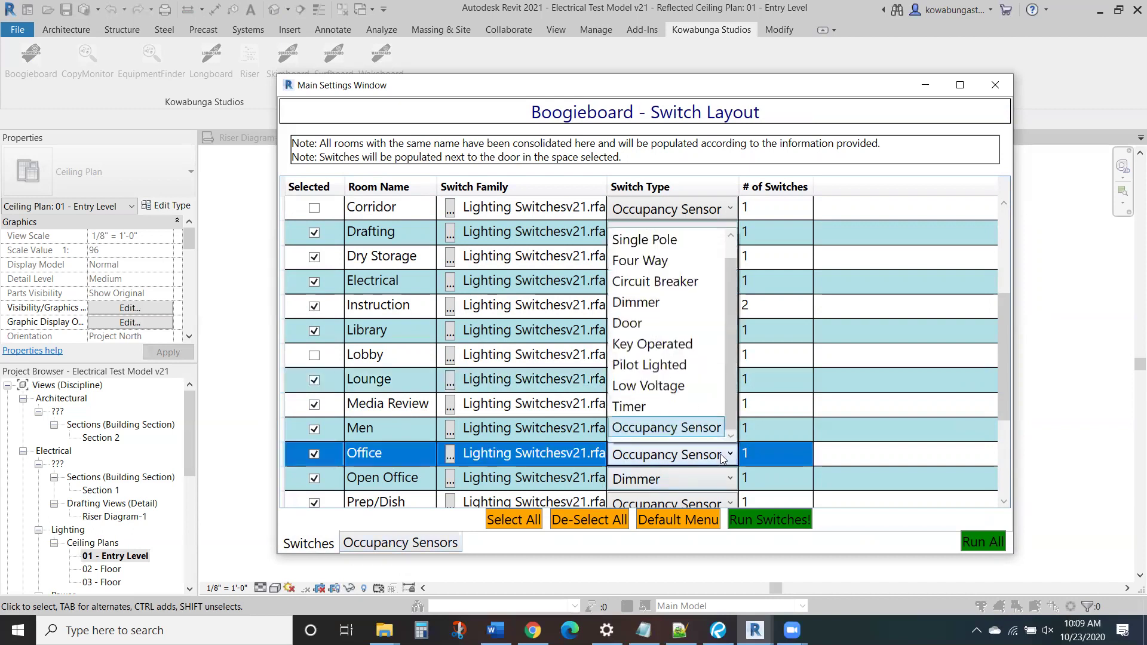
pyautogui.click(699, 303)
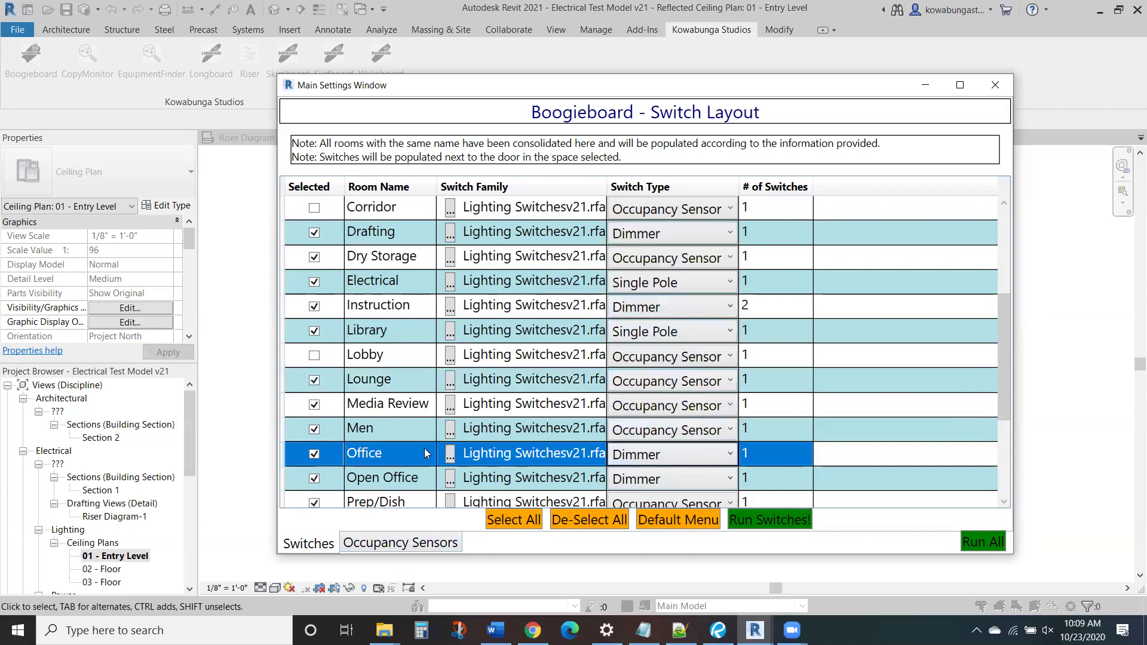
# Add Office to sensor placement and remove Lounge and Lobby.
pyautogui.click(405, 543)
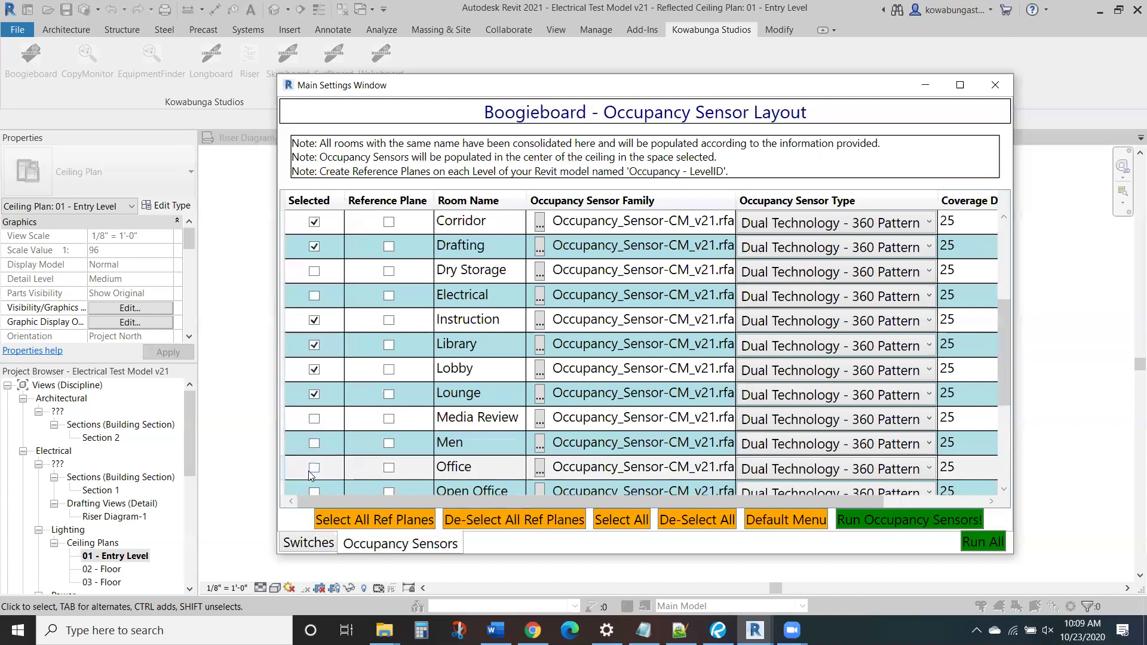
pyautogui.click(313, 468)
pyautogui.click(315, 393)
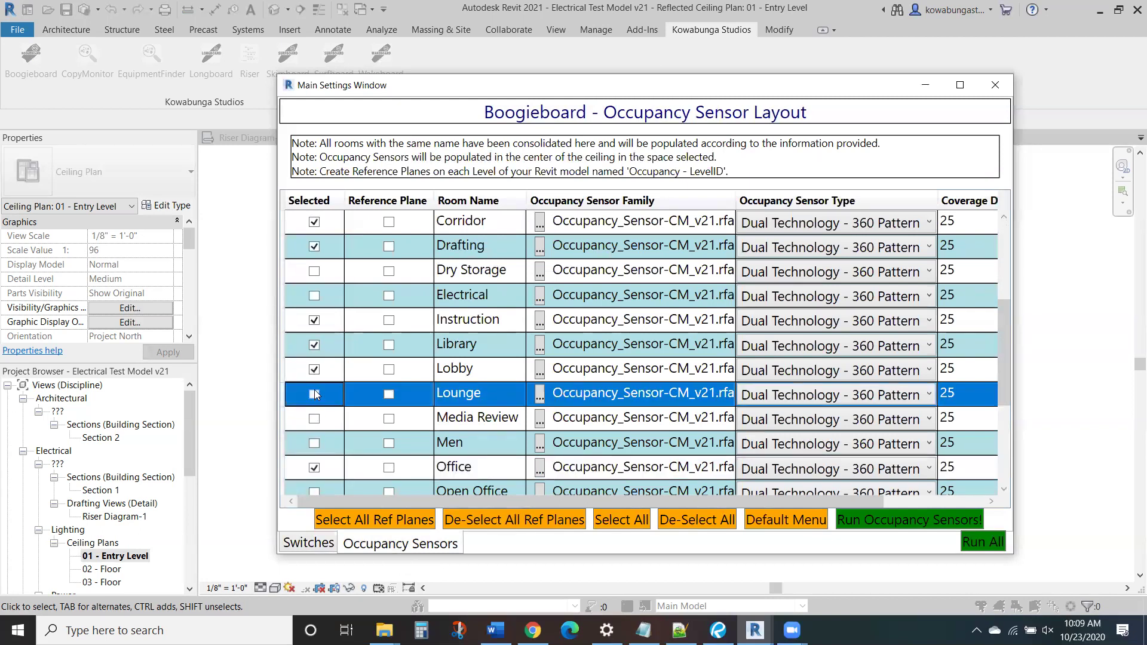
pyautogui.click(313, 371)
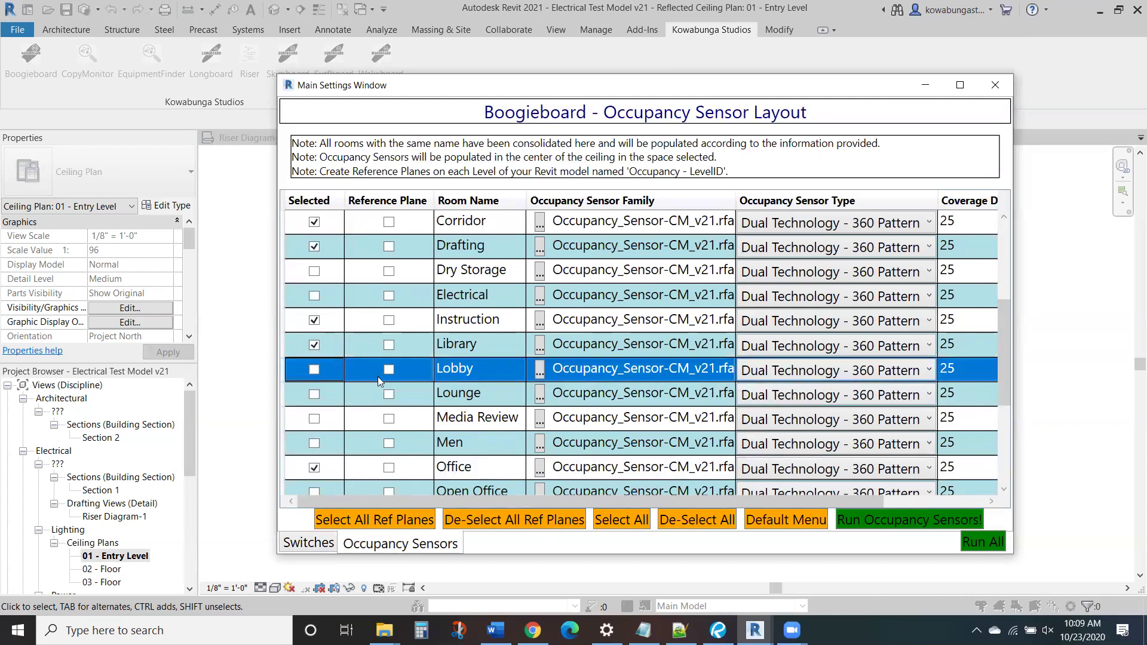
# Include Open Office and Vest. for sensors, then run placement of all devices.
pyautogui.click(313, 545)
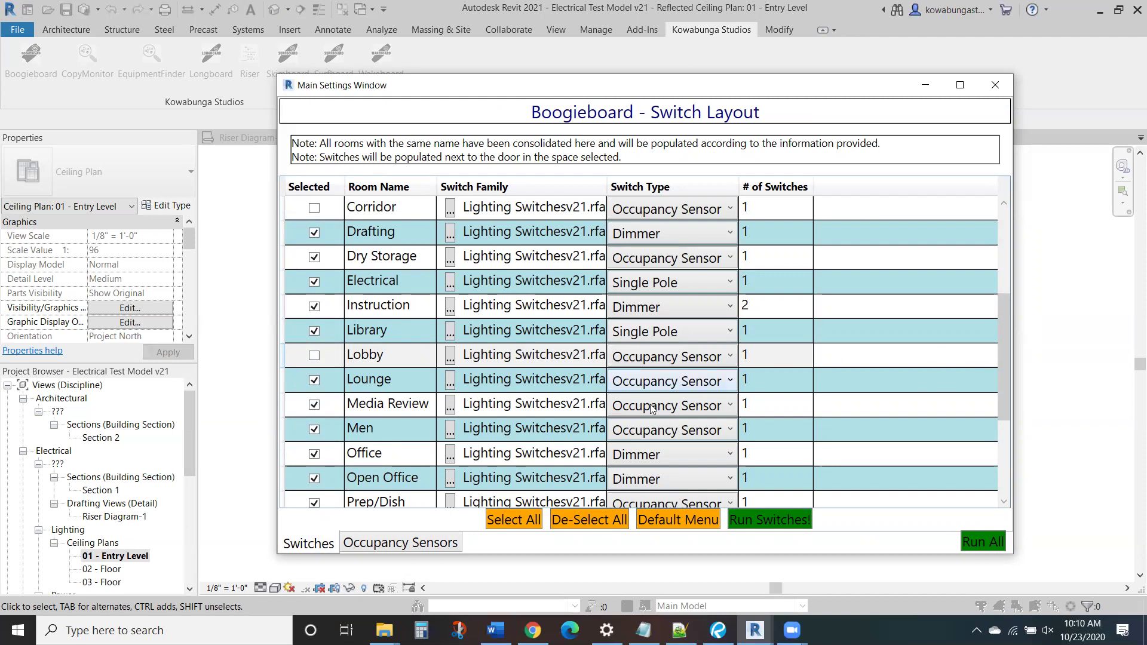
pyautogui.click(401, 543)
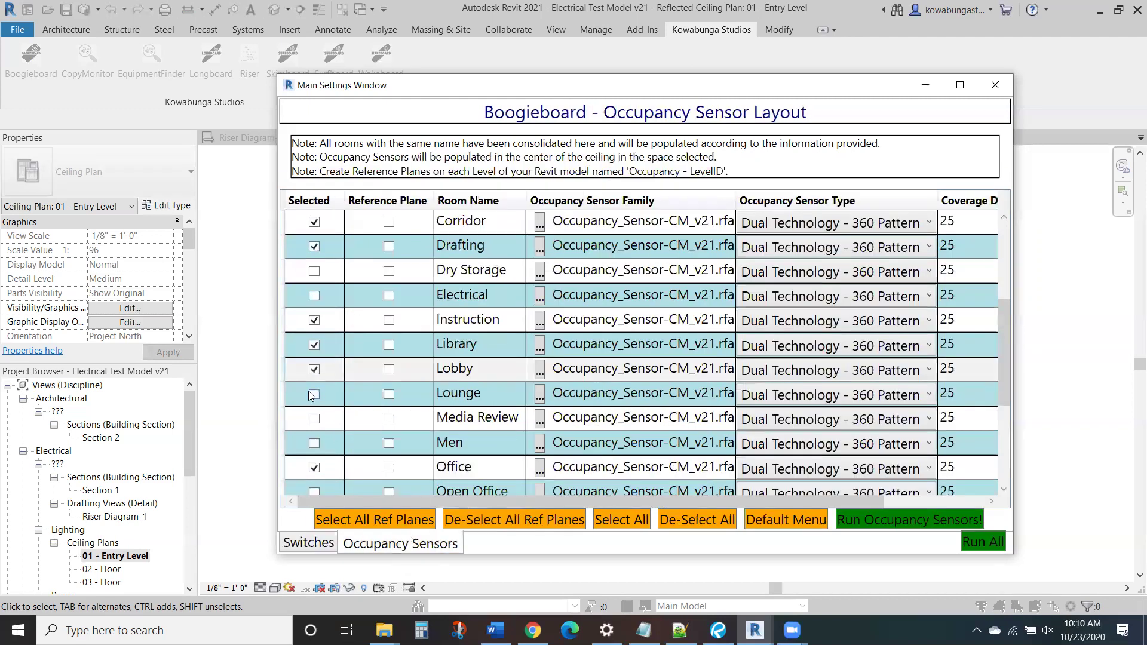
pyautogui.moveTo(1010, 368); pyautogui.dragTo(1009, 453)
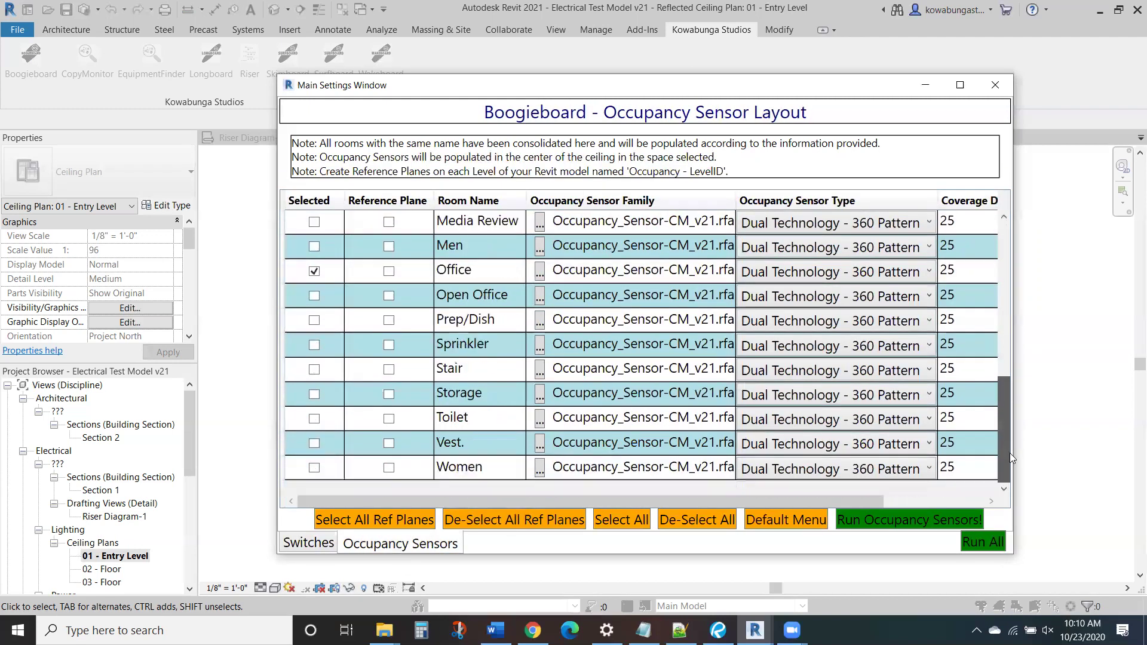
pyautogui.click(305, 546)
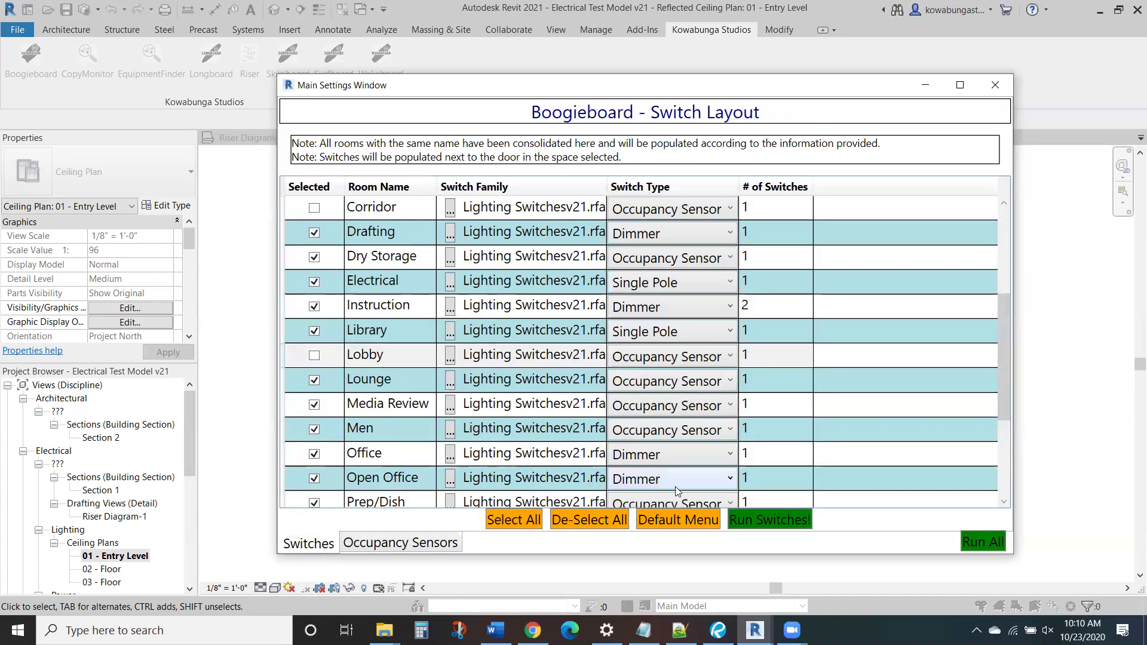
pyautogui.click(375, 537)
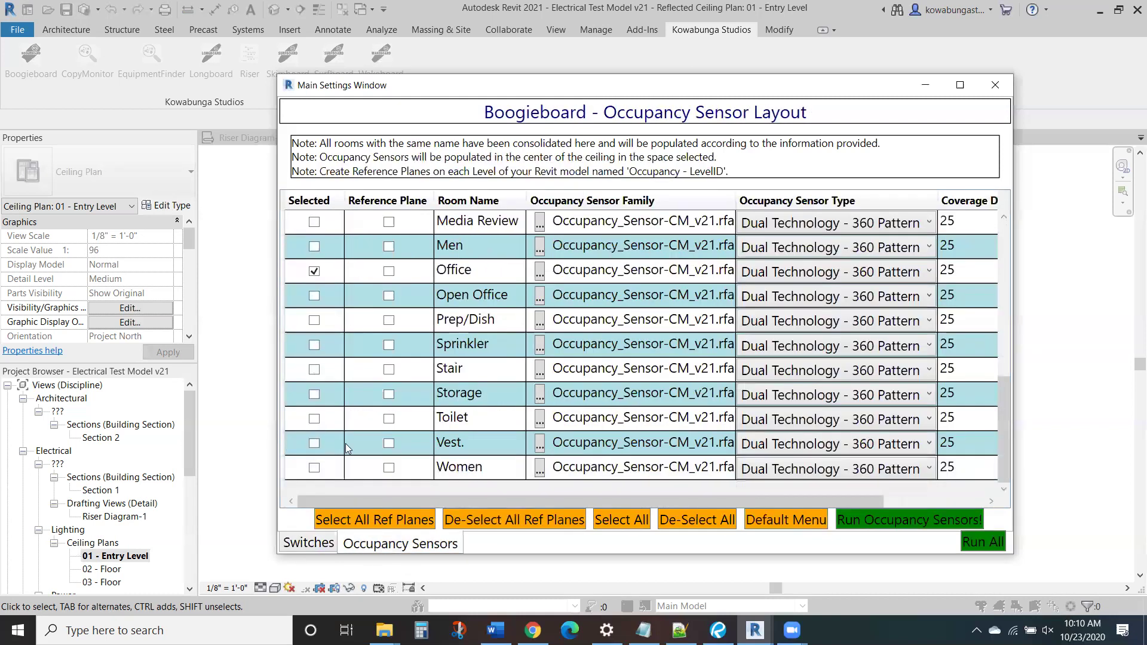
pyautogui.click(312, 294)
pyautogui.click(313, 295)
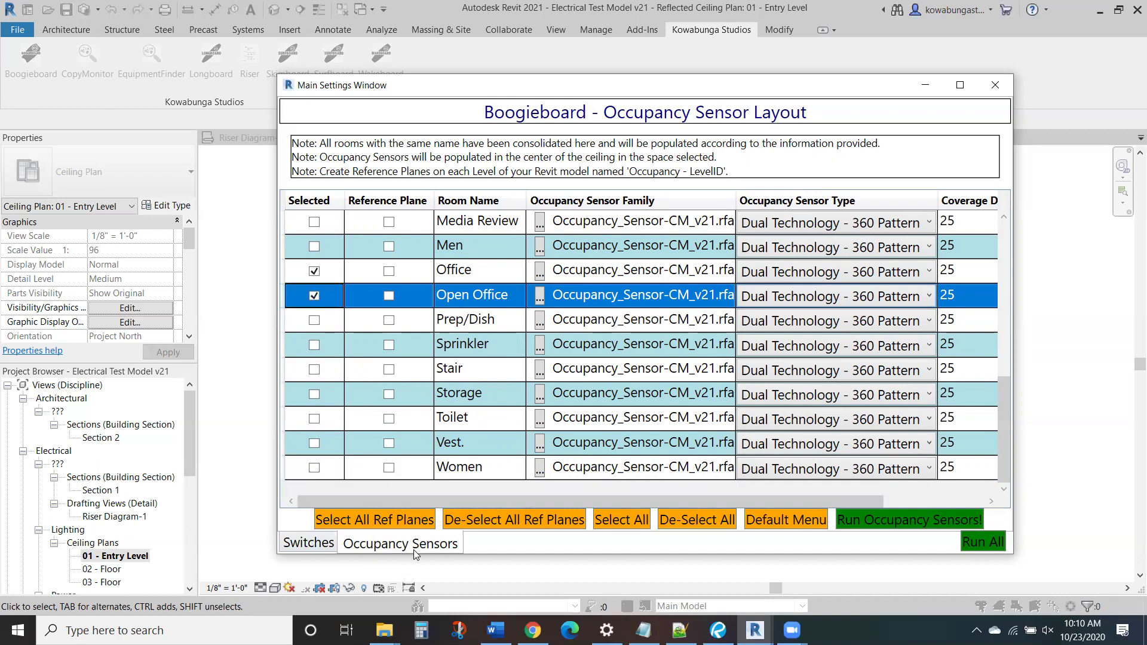
pyautogui.click(314, 443)
pyautogui.click(314, 443)
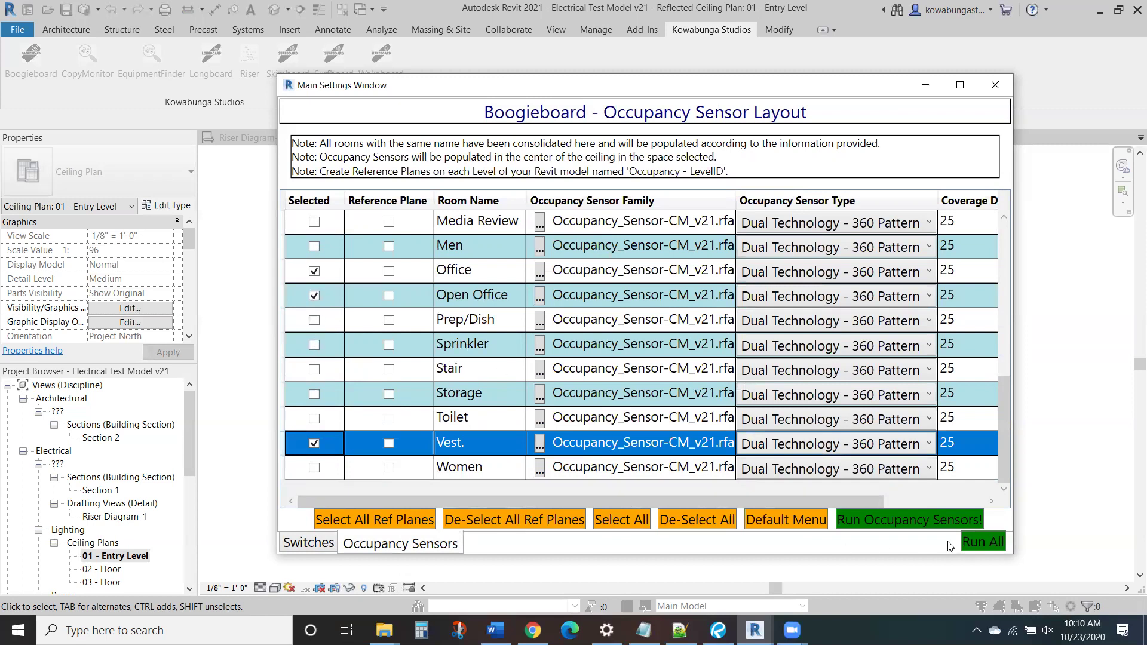
pyautogui.click(972, 545)
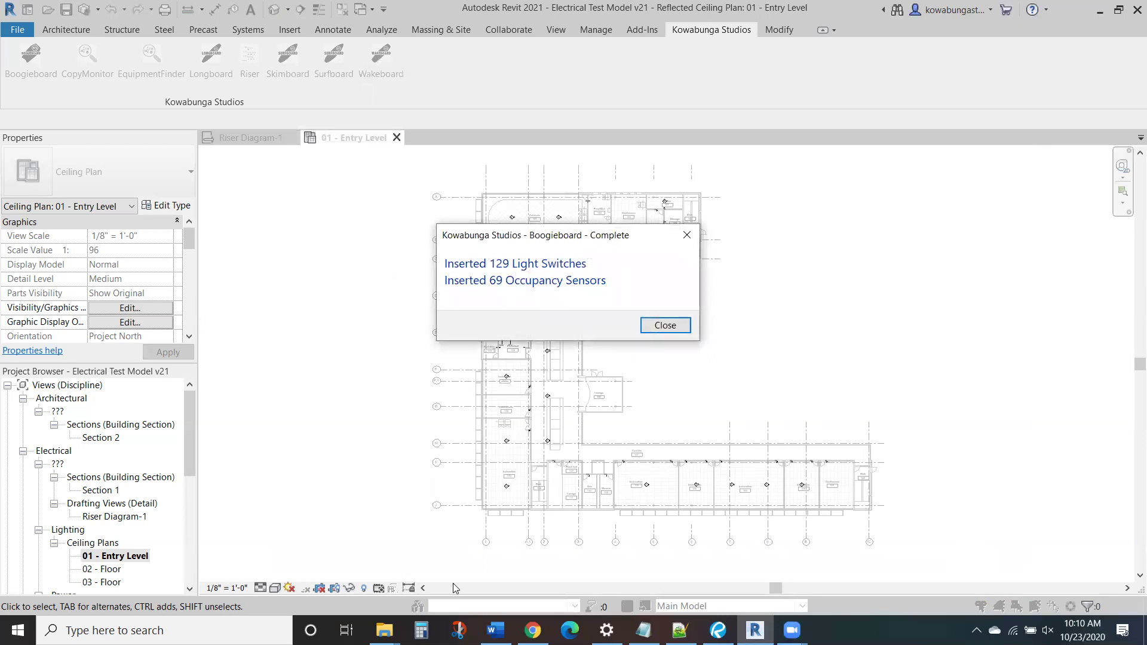
# Add 129 switches and 69 sensors in Calculator to get 198.
pyautogui.click(421, 630)
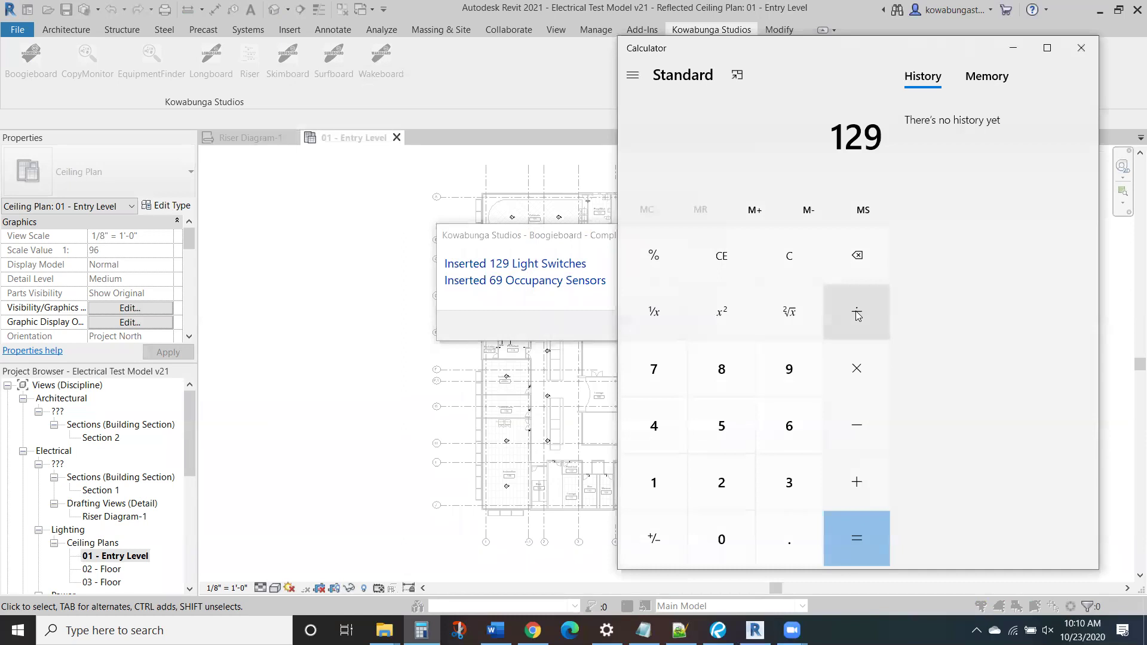
pyautogui.write('69')
pyautogui.press('Return')
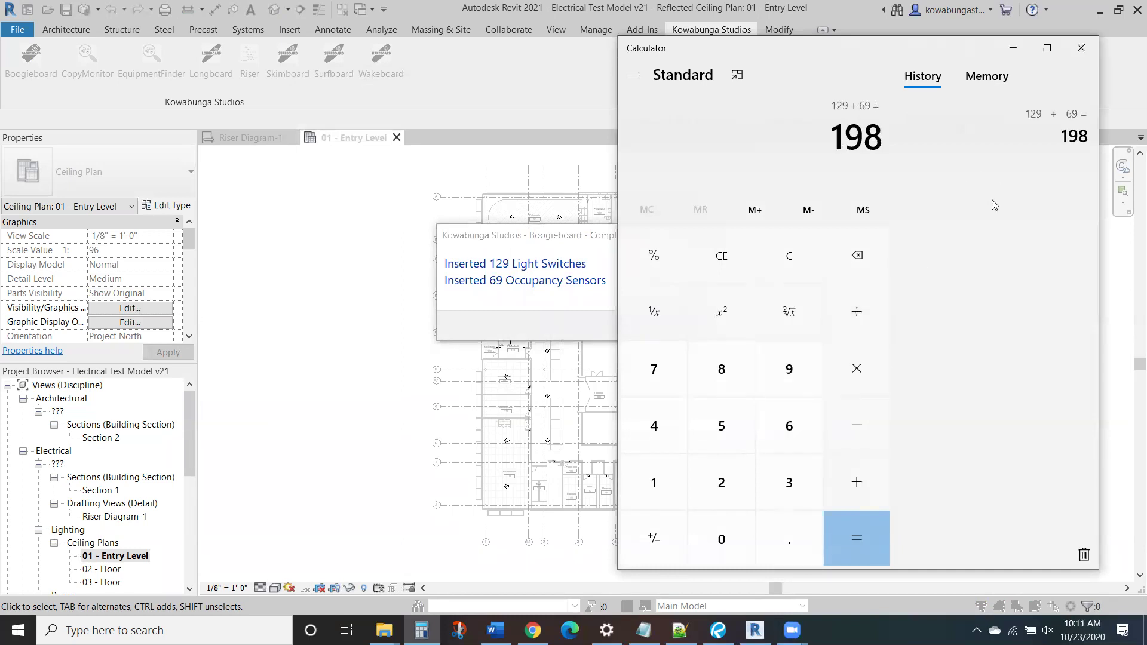
# Dismiss the report, review placed devices on 01 - Entry Level, then open 02 - Floor.
pyautogui.click(1081, 48)
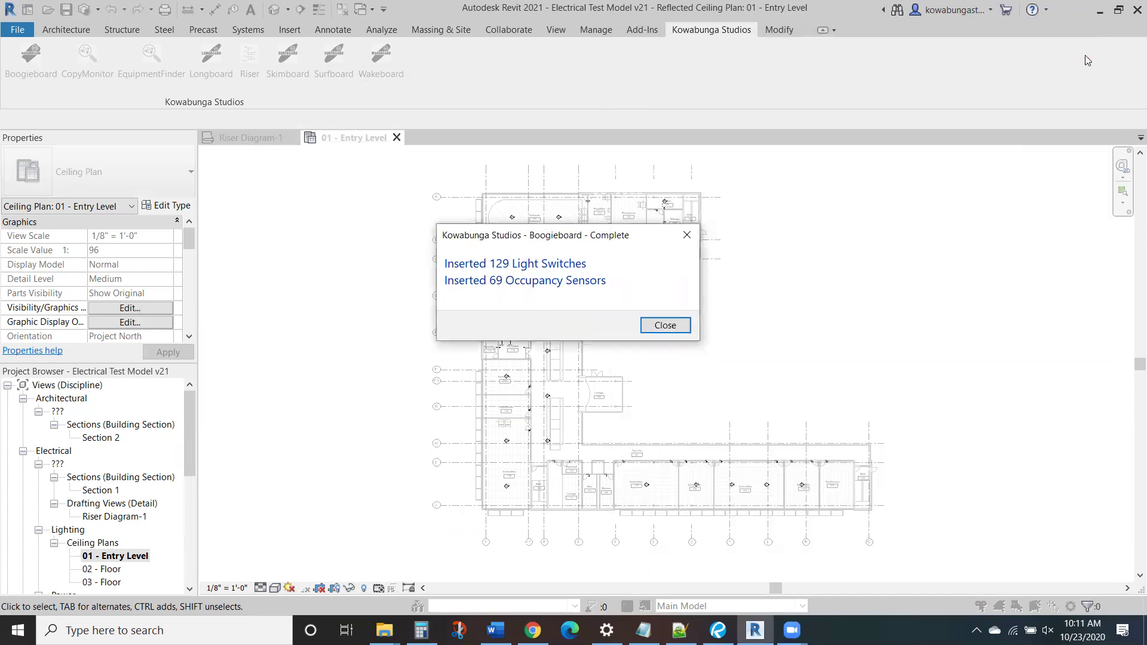
pyautogui.click(665, 325)
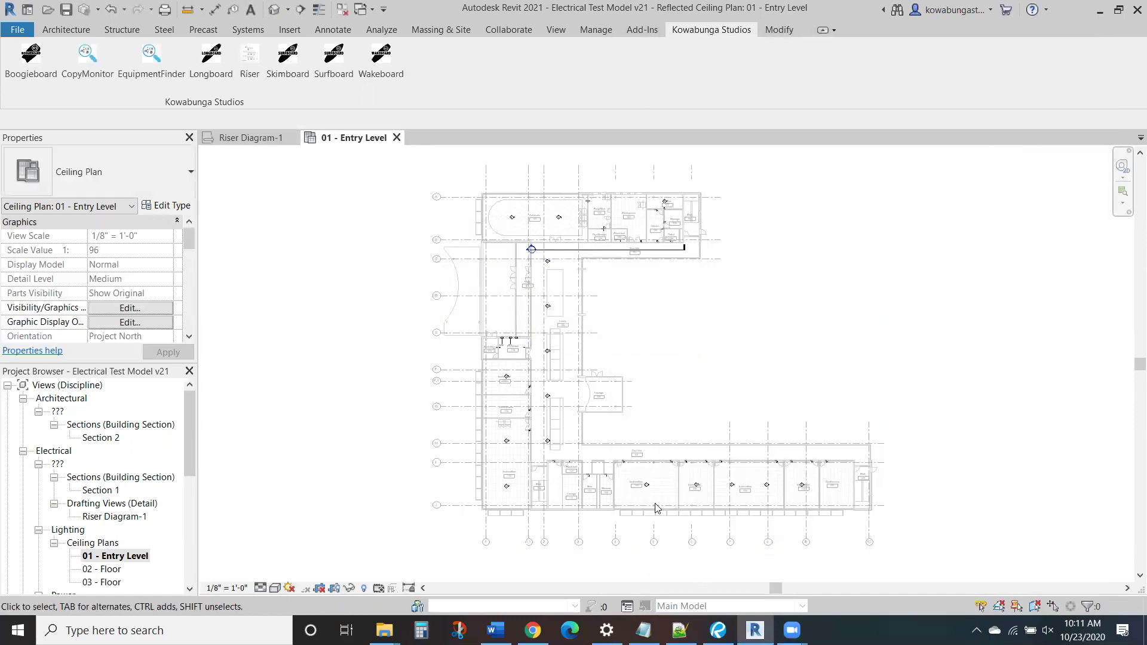
pyautogui.scroll(3, 702, 519)
pyautogui.scroll(3, 848, 477)
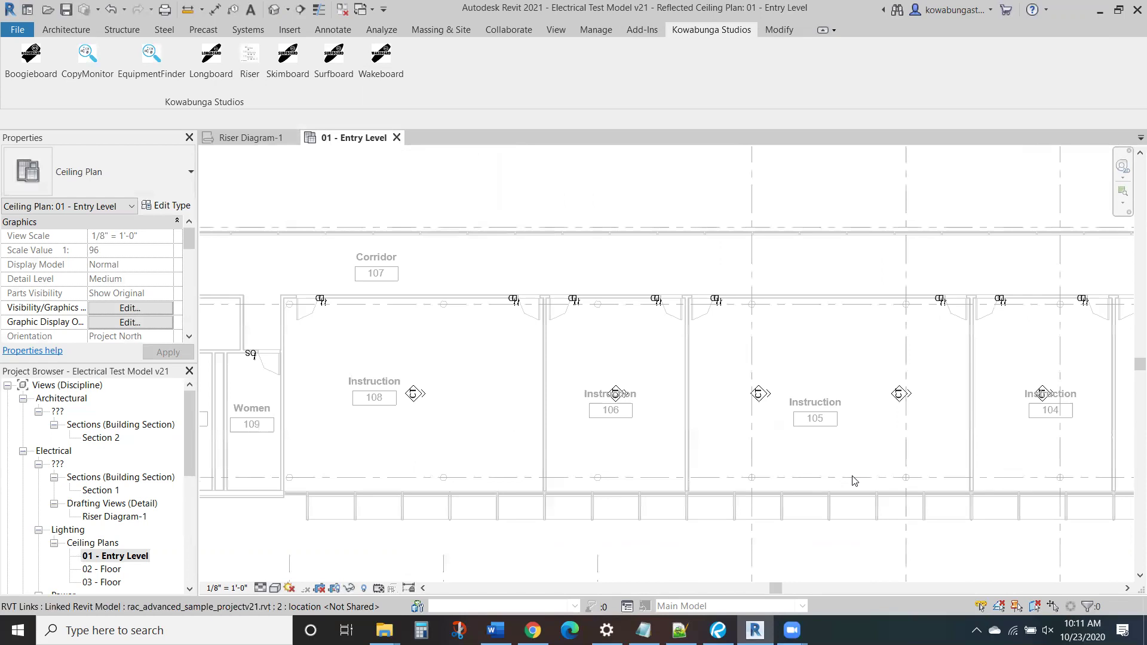
pyautogui.moveTo(852, 479); pyautogui.dragTo(581, 463, button='middle')
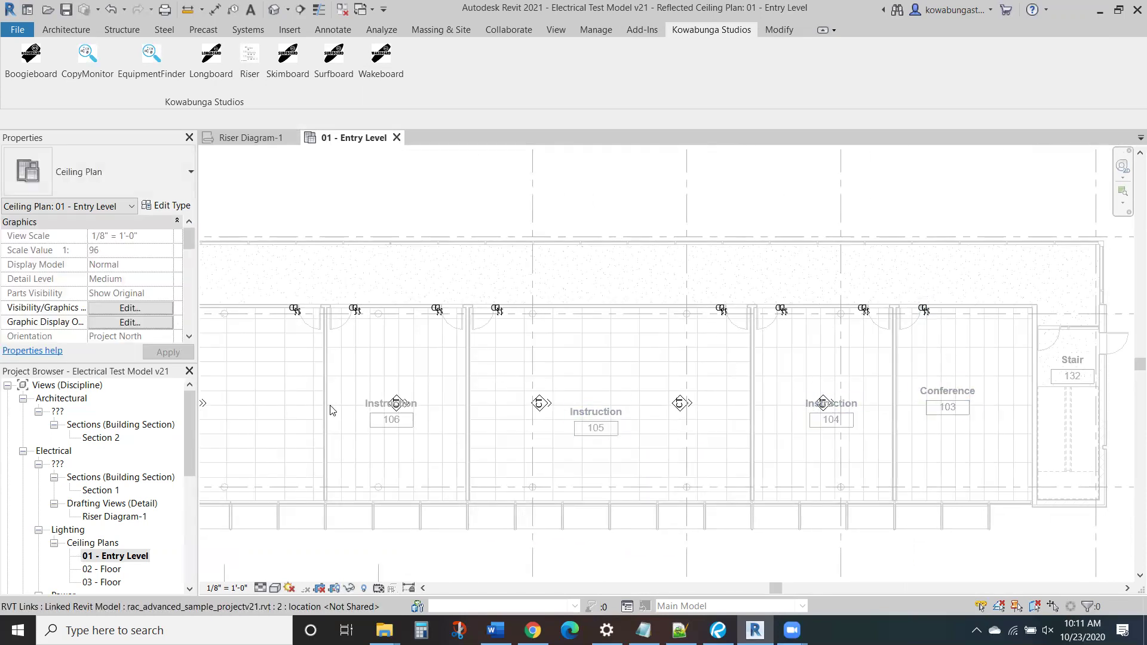
pyautogui.moveTo(543, 365); pyautogui.dragTo(545, 317, button='middle')
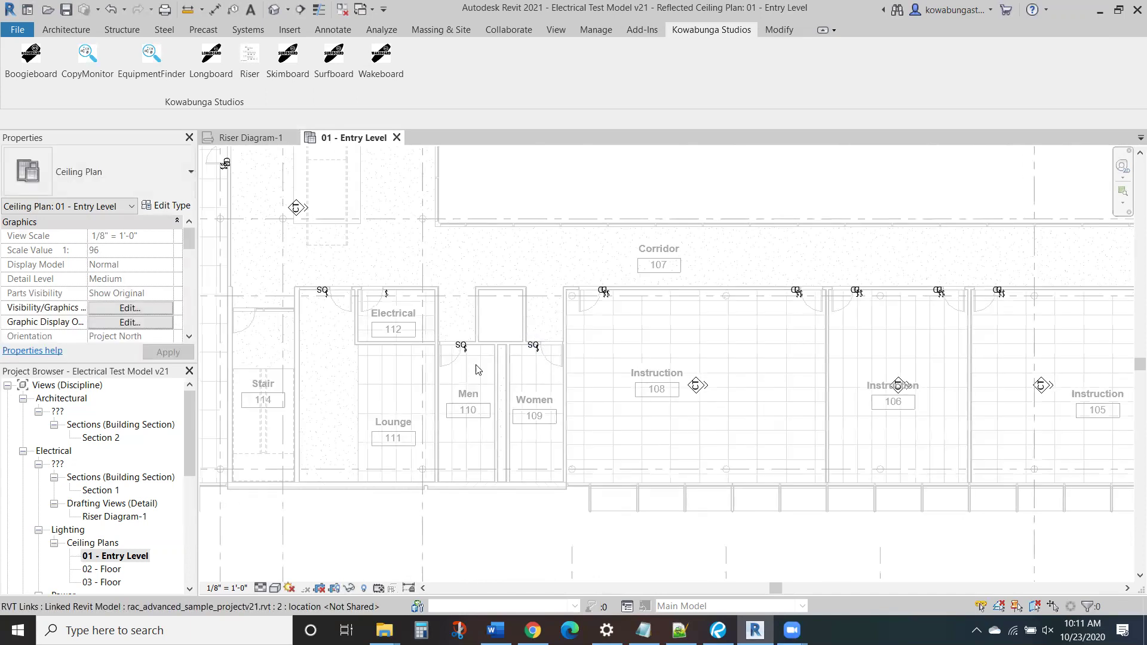
pyautogui.moveTo(213, 293); pyautogui.dragTo(464, 402, button='middle')
pyautogui.moveTo(568, 326); pyautogui.dragTo(521, 419, button='middle')
pyautogui.moveTo(538, 251); pyautogui.dragTo(574, 515, button='middle')
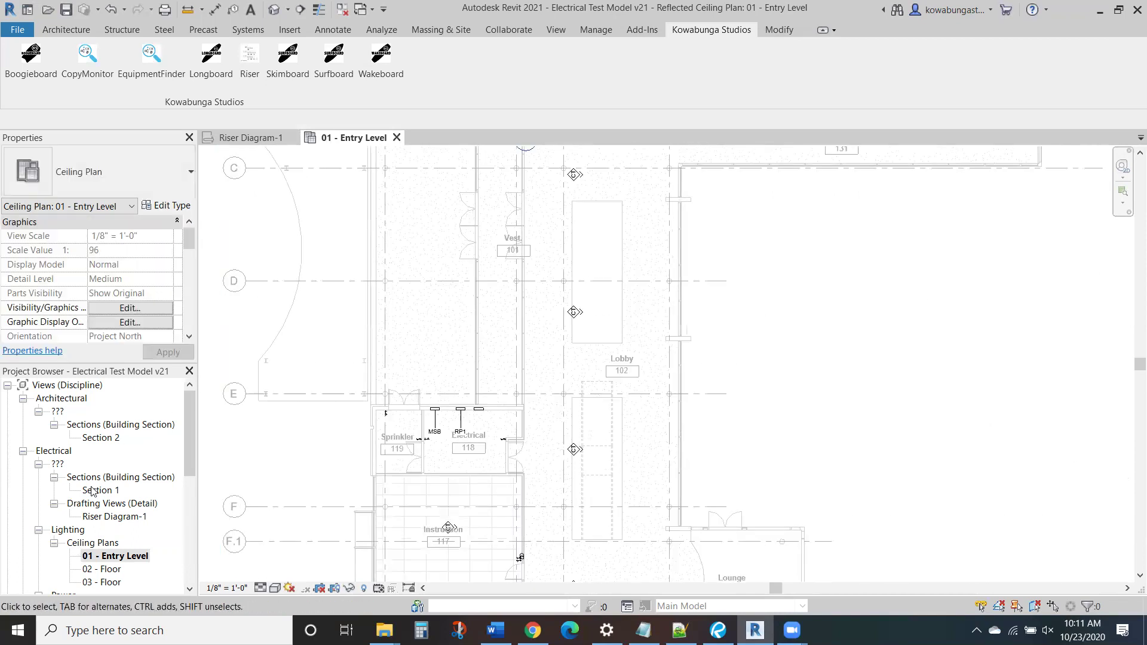
pyautogui.doubleClick(102, 568)
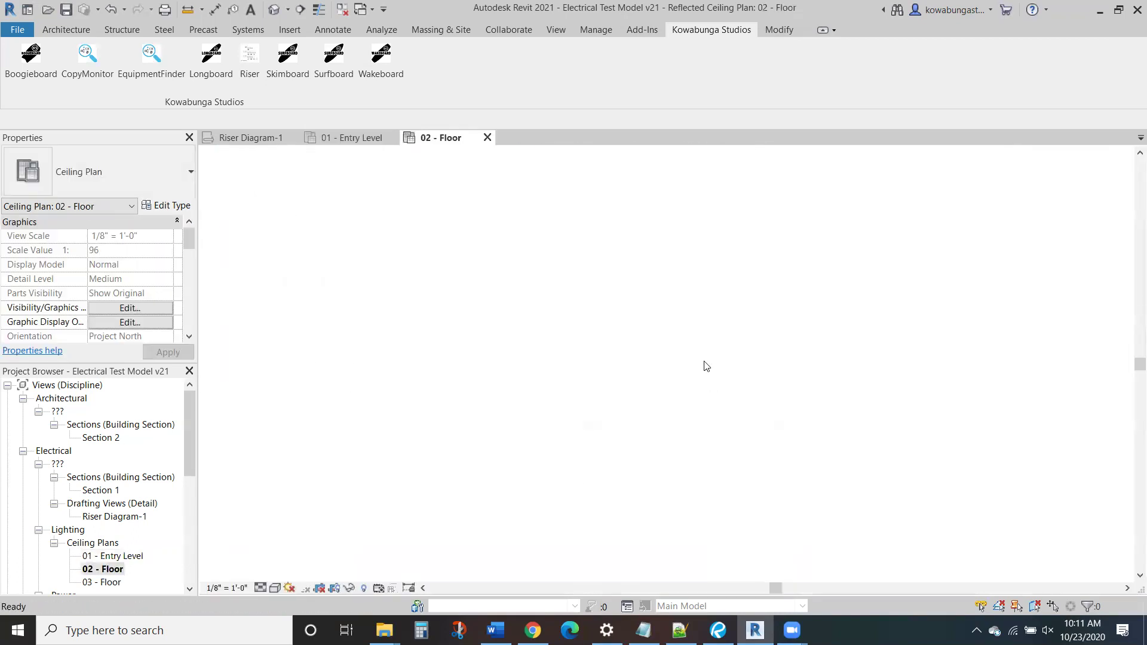
# Pan to the corridor end on 02 - Floor and inspect an occupancy sensor's properties.
pyautogui.scroll(-2, 807, 395)
pyautogui.scroll(-1, 815, 406)
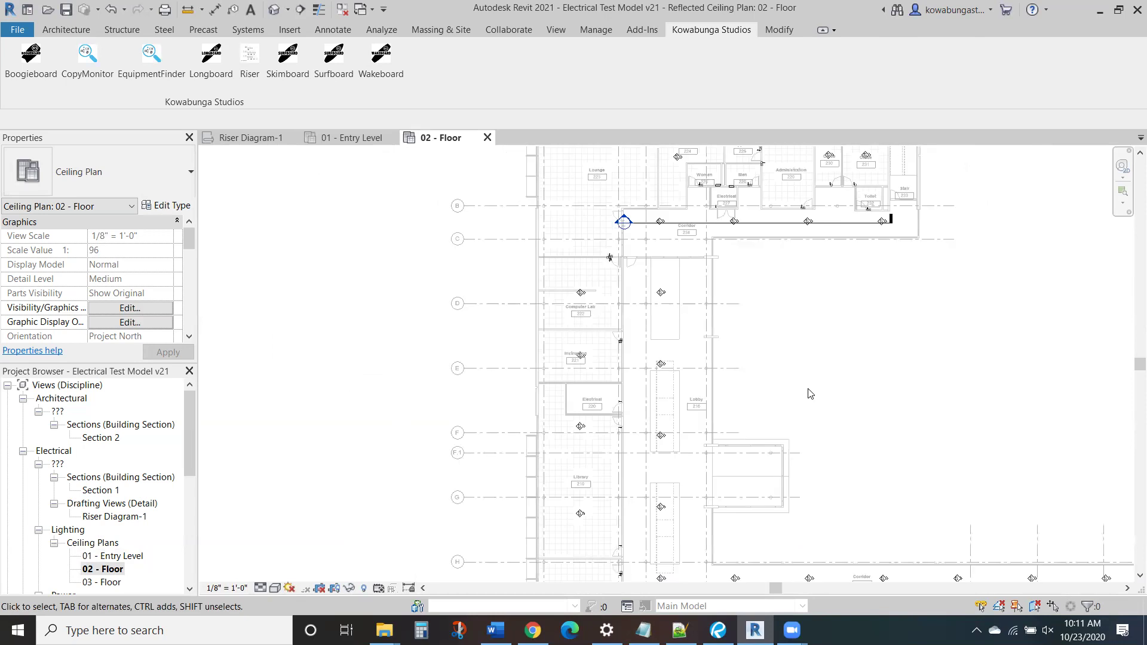
pyautogui.moveTo(809, 392); pyautogui.dragTo(733, 476, button='middle')
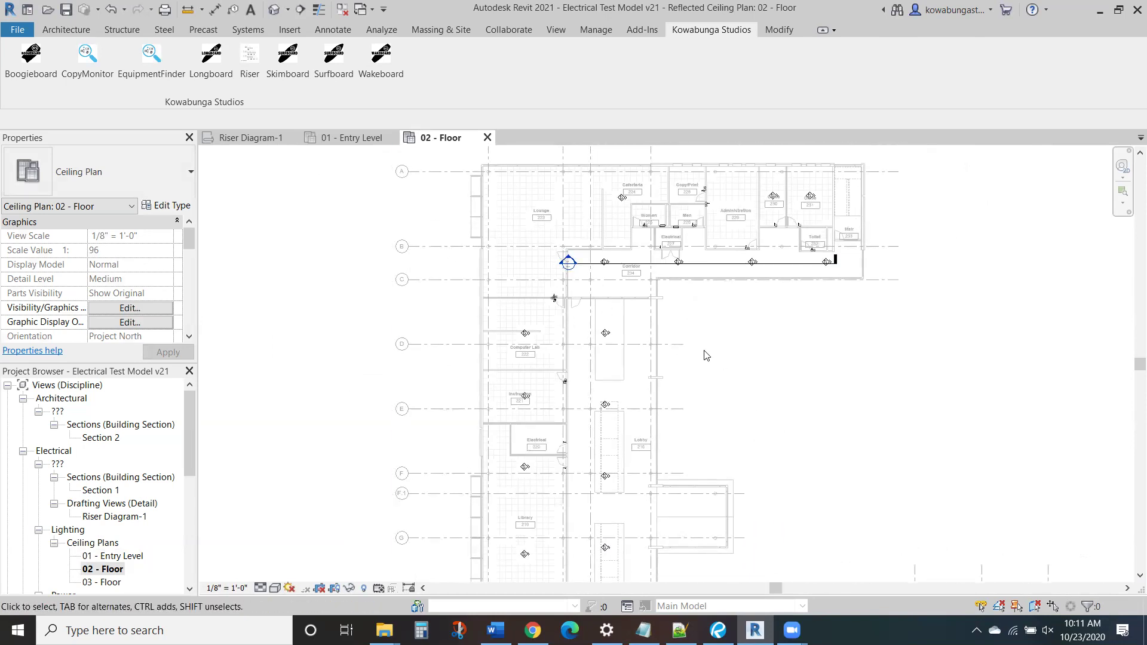
pyautogui.scroll(3, 565, 265)
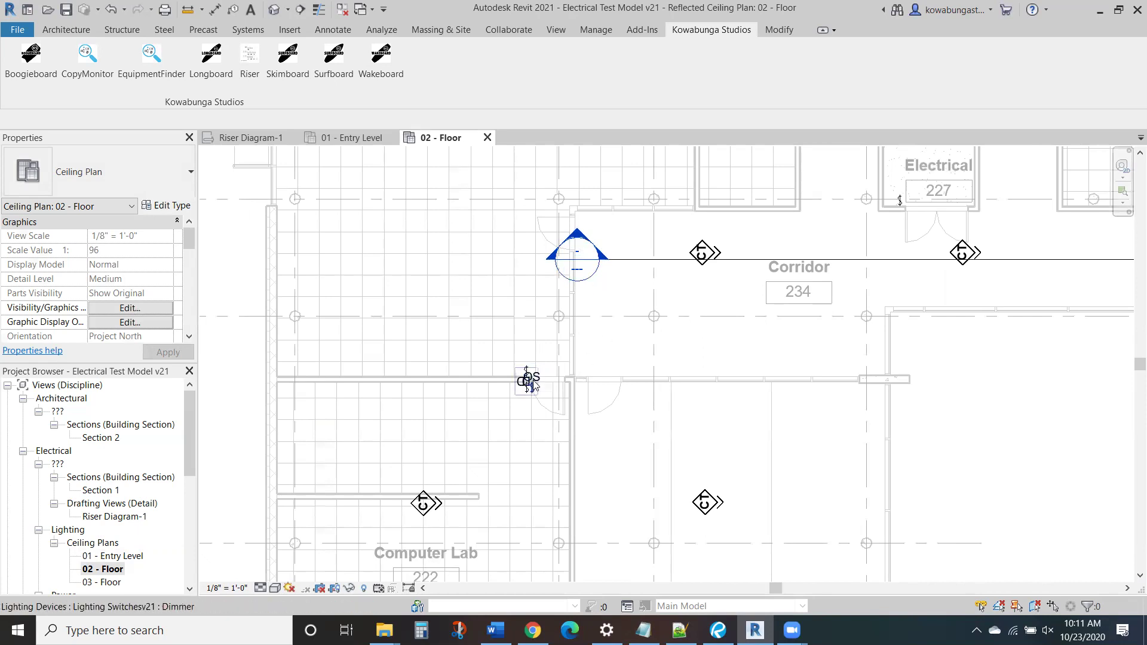
pyautogui.moveTo(612, 238); pyautogui.dragTo(596, 307, button='middle')
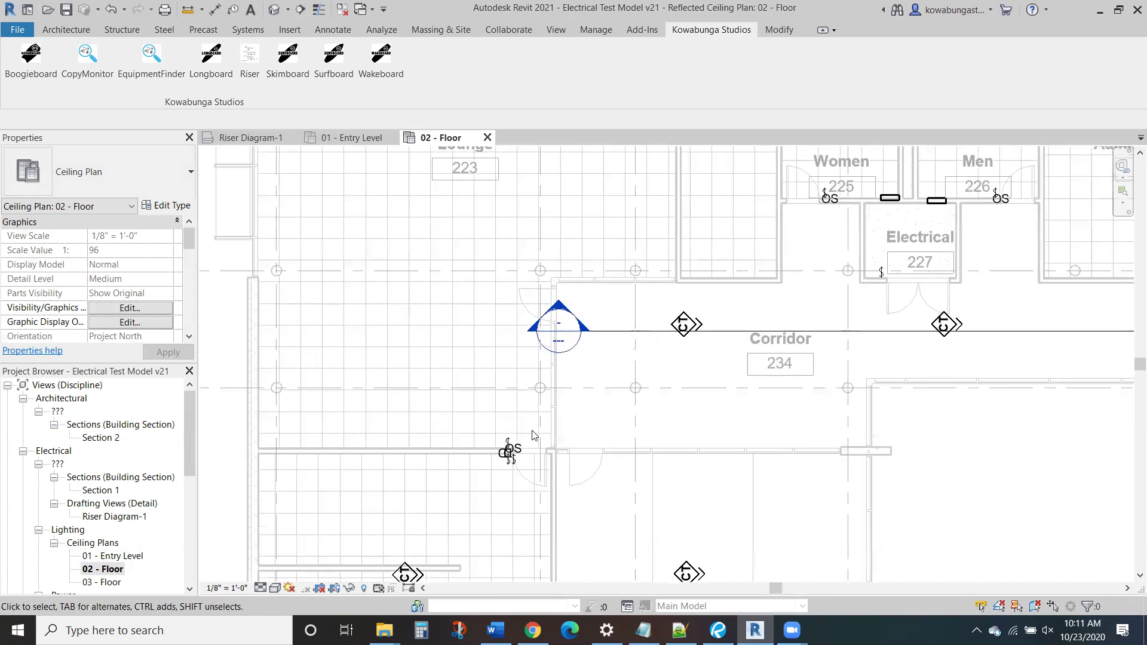
pyautogui.click(491, 438)
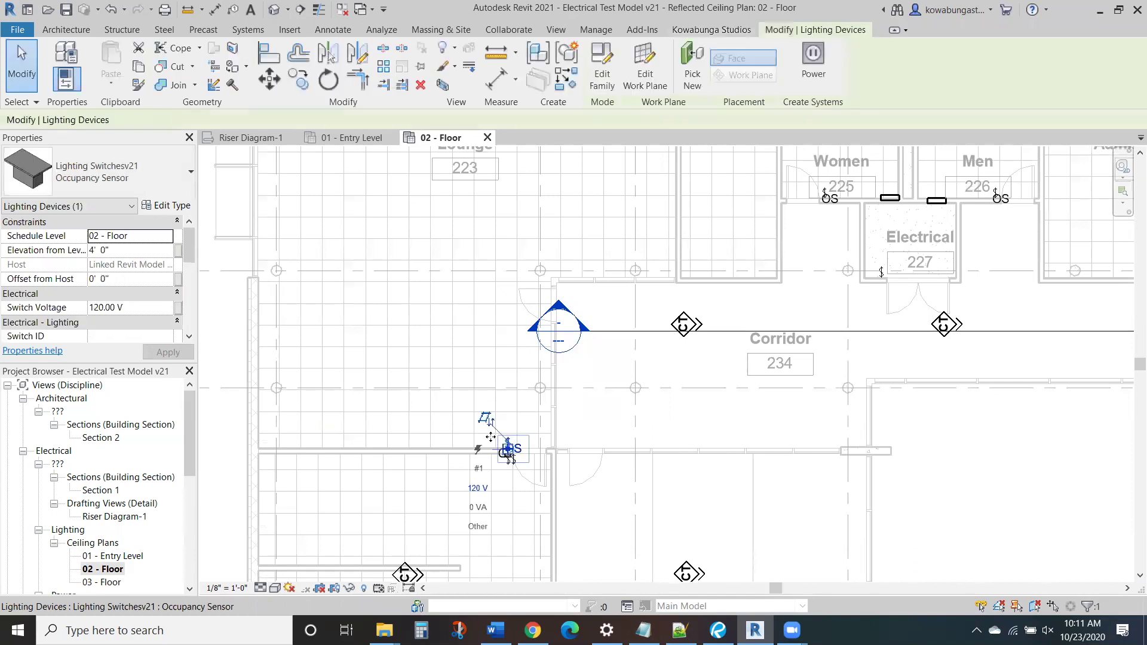
pyautogui.press('Escape')
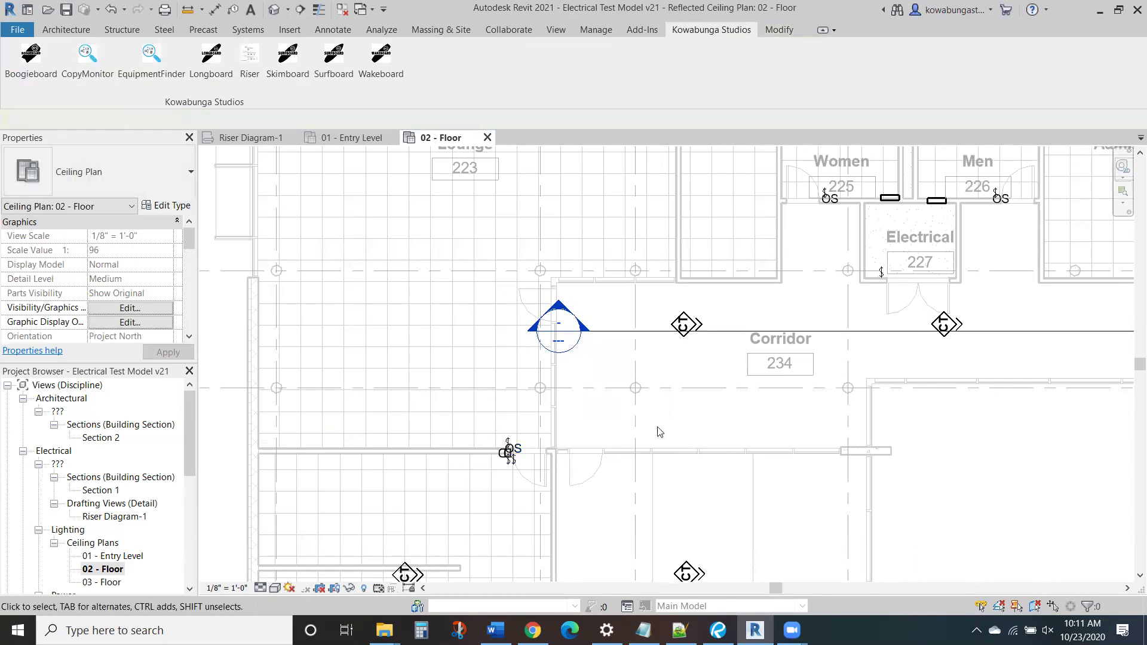
# Survey the upper wing, lower wing and library/lobby devices, then open the 03 - Floor ceiling plan.
pyautogui.scroll(-2, 703, 377)
pyautogui.moveTo(804, 411); pyautogui.dragTo(641, 448, button='middle')
pyautogui.moveTo(408, 474); pyautogui.dragTo(311, 472, button='middle')
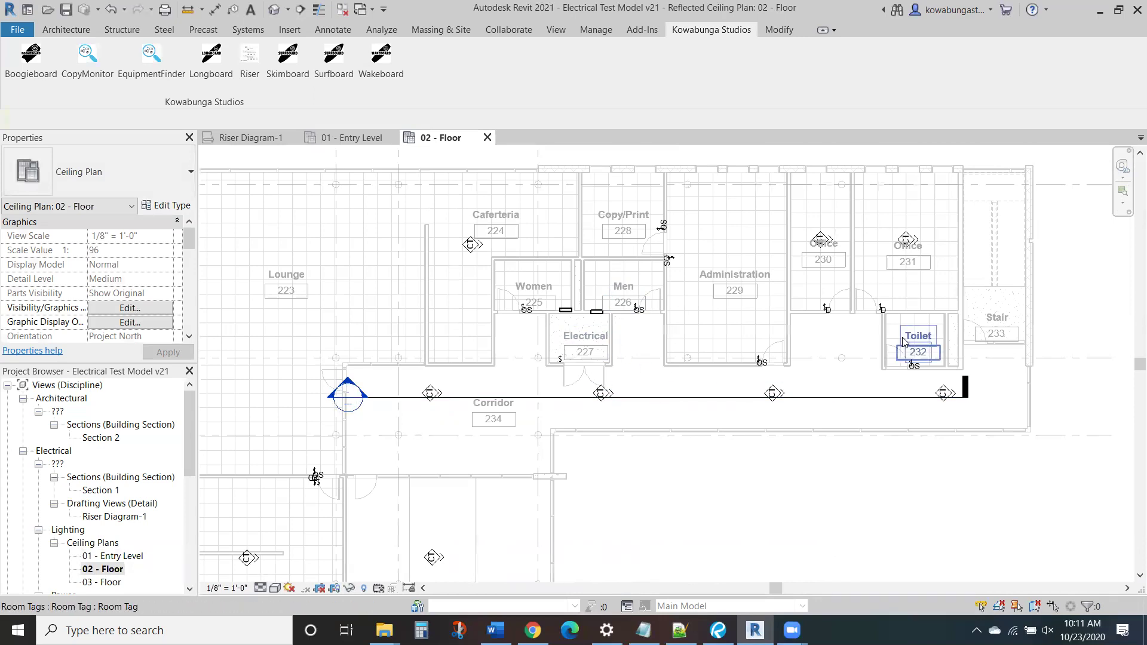
pyautogui.scroll(-1, 726, 512)
pyautogui.moveTo(739, 530); pyautogui.dragTo(535, 325, button='middle')
pyautogui.scroll(-1, 745, 333)
pyautogui.scroll(-1, 450, 308)
pyautogui.moveTo(448, 312); pyautogui.dragTo(542, 339, button='middle')
pyautogui.scroll(-2, 627, 307)
pyautogui.scroll(2, 448, 409)
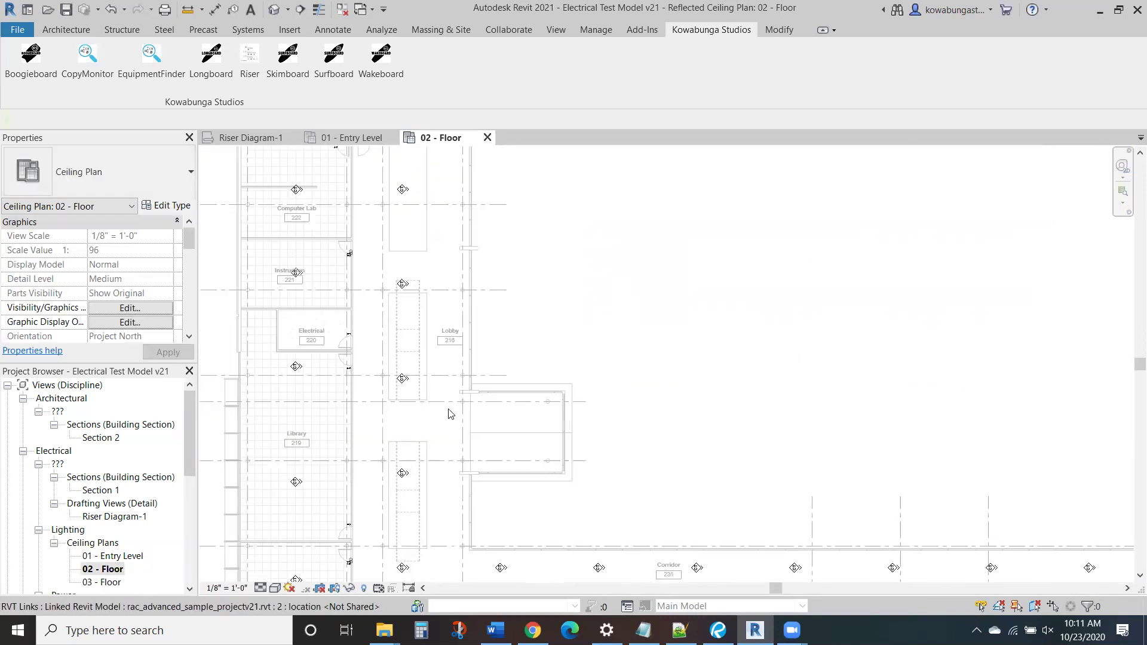
pyautogui.click(116, 581)
pyautogui.doubleClick(115, 581)
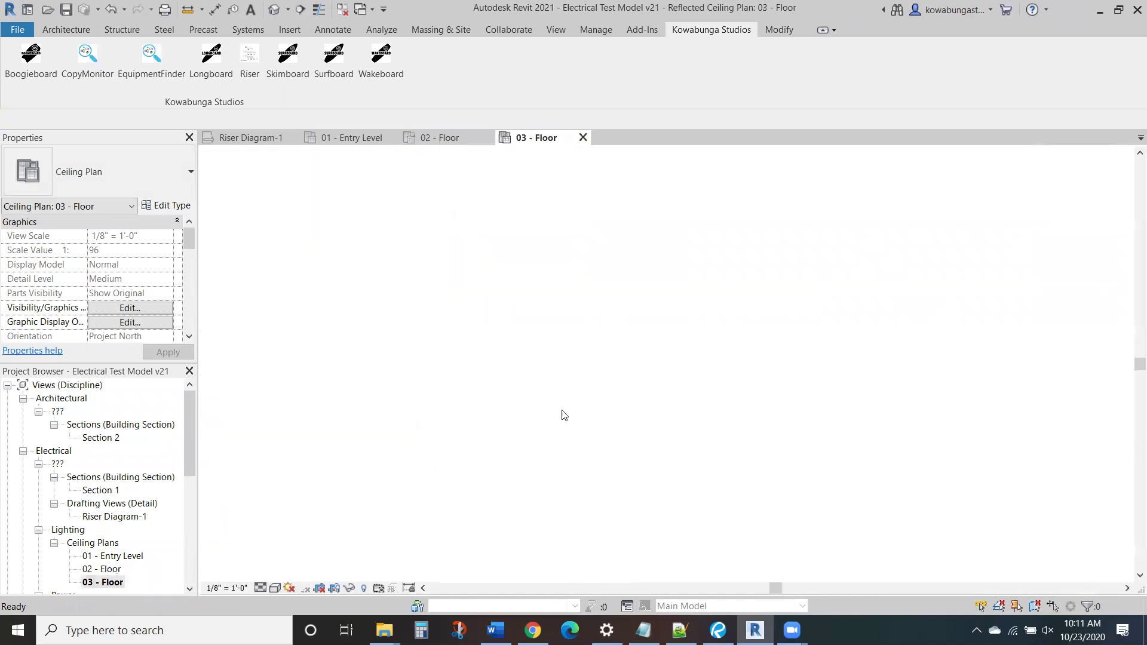
pyautogui.moveTo(689, 366)
pyautogui.mouseDown(button='middle')
pyautogui.moveTo(706, 274)
pyautogui.moveTo(702, 369)
pyautogui.moveTo(741, 442)
pyautogui.moveTo(728, 385)
pyautogui.mouseUp(button='middle')
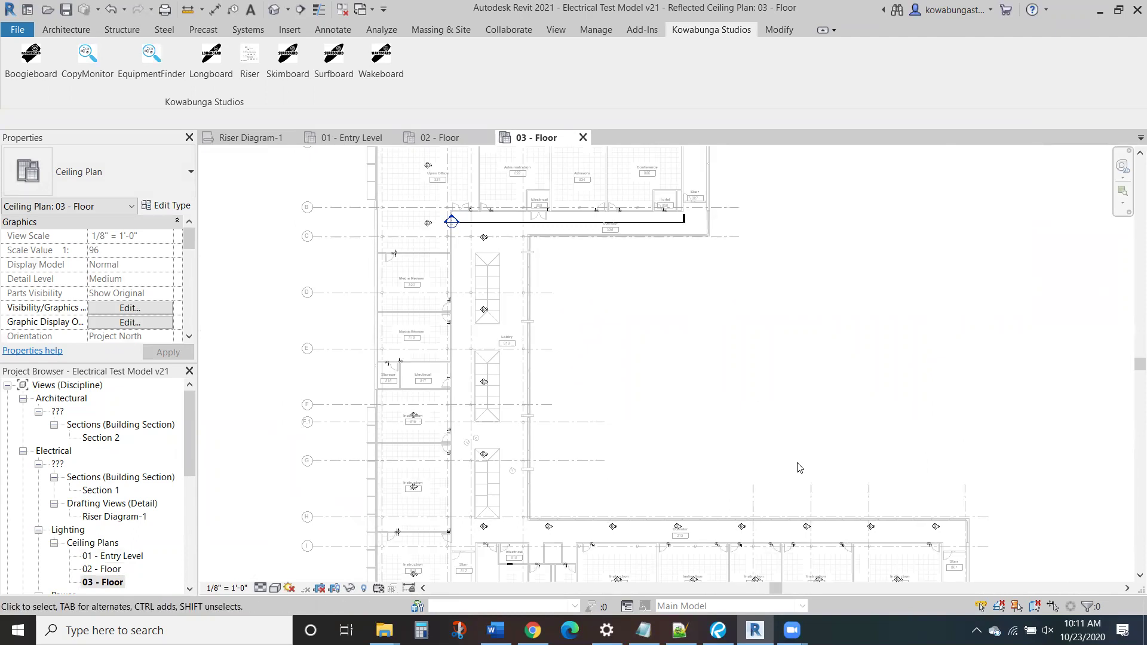
pyautogui.moveTo(693, 417); pyautogui.dragTo(705, 360, button='middle')
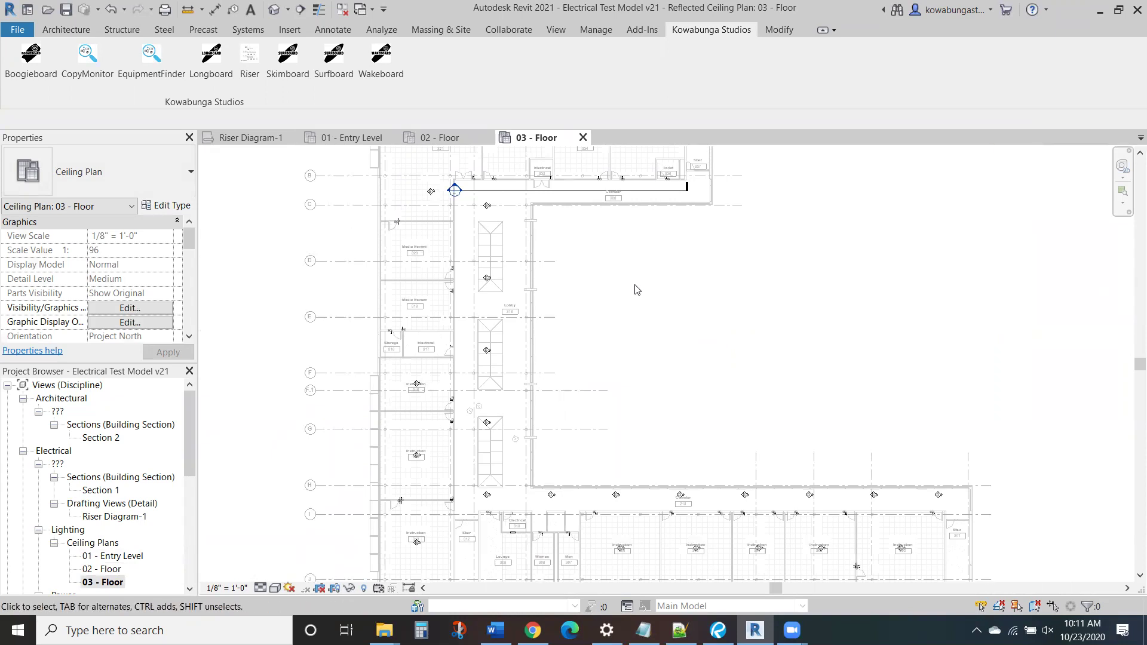
pyautogui.moveTo(635, 287); pyautogui.dragTo(639, 367, button='middle')
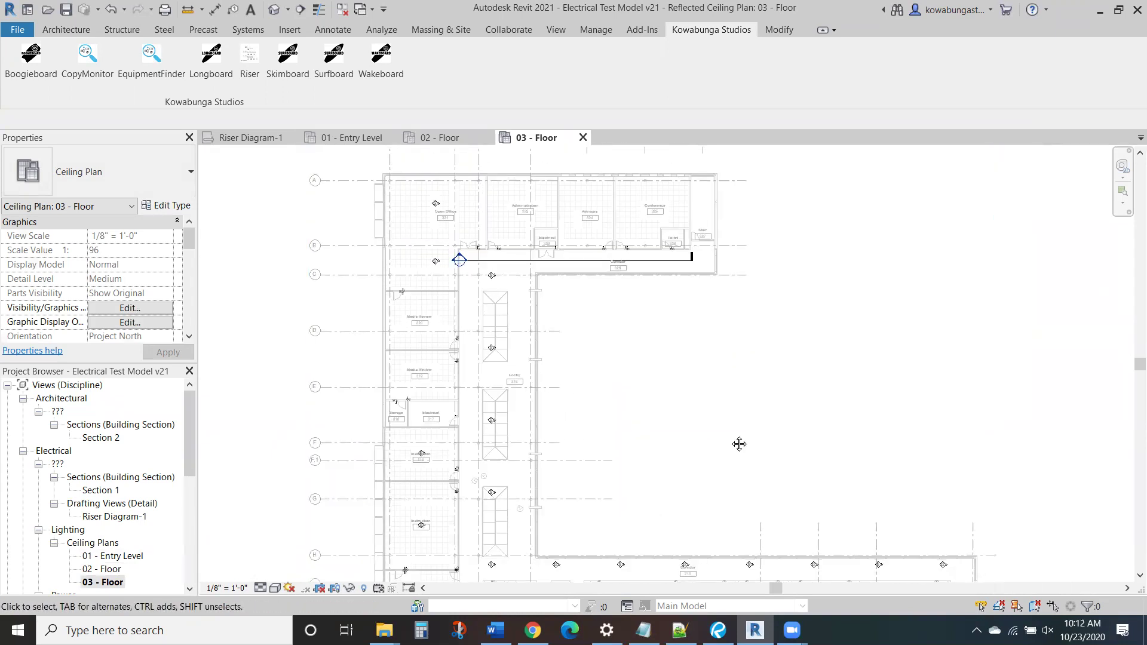
pyautogui.moveTo(737, 446); pyautogui.dragTo(696, 299, button='middle')
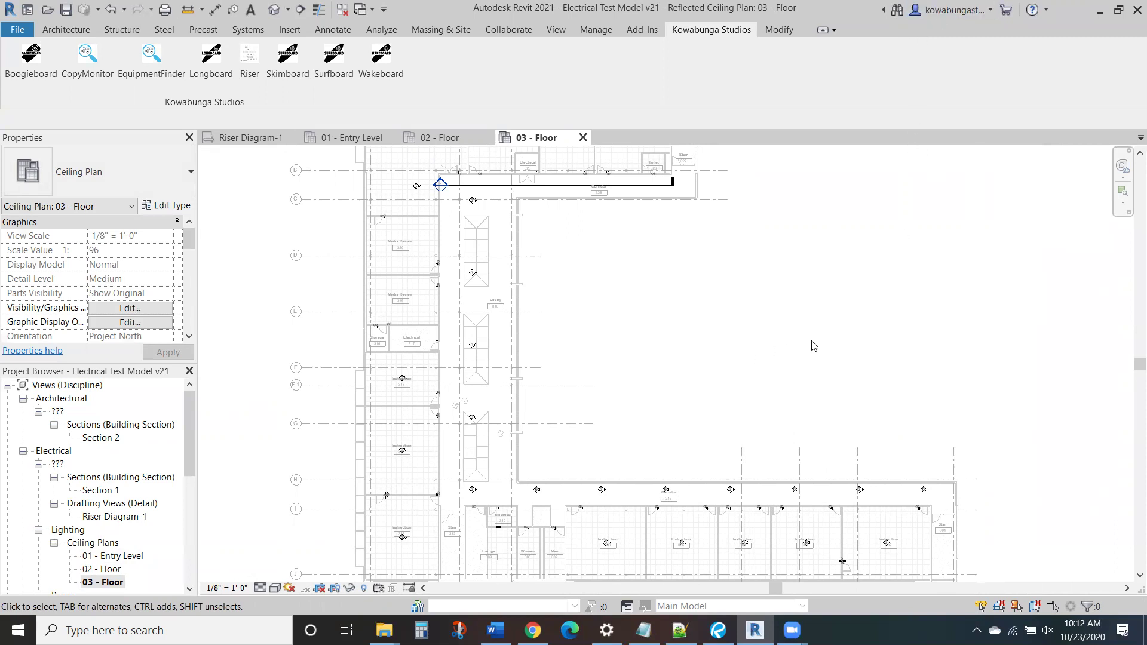
pyautogui.scroll(-1, 815, 343)
pyautogui.moveTo(706, 405); pyautogui.dragTo(703, 417, button='middle')
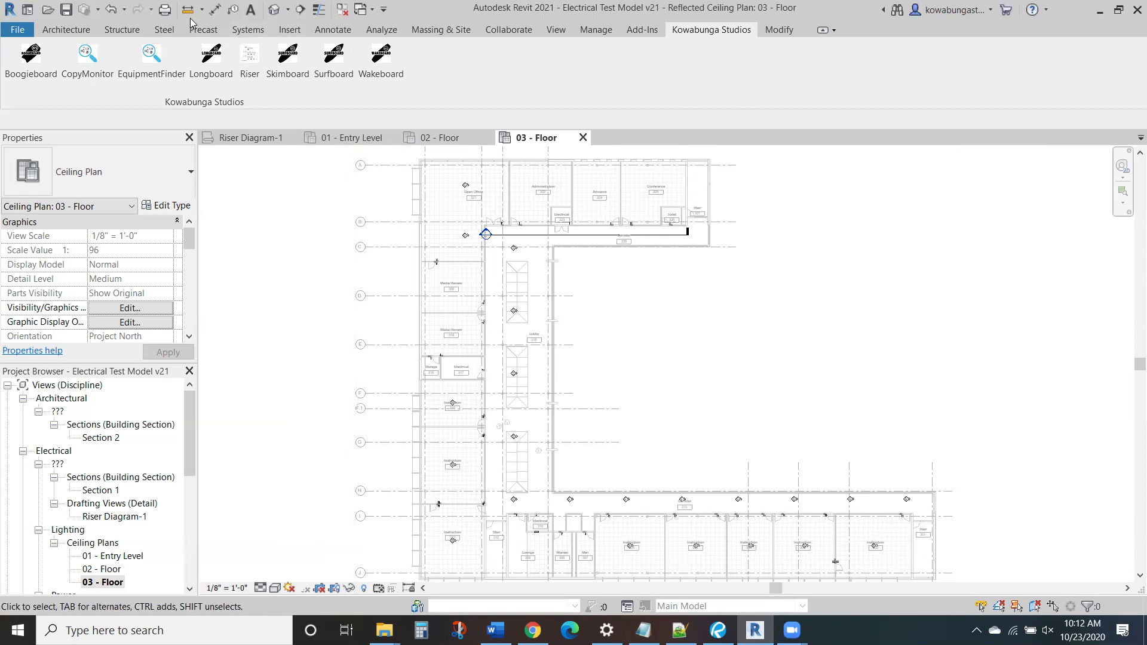
# Zoom into the default 3D view and compare it against the 03 - Floor ceiling plan.
pyautogui.click(273, 9)
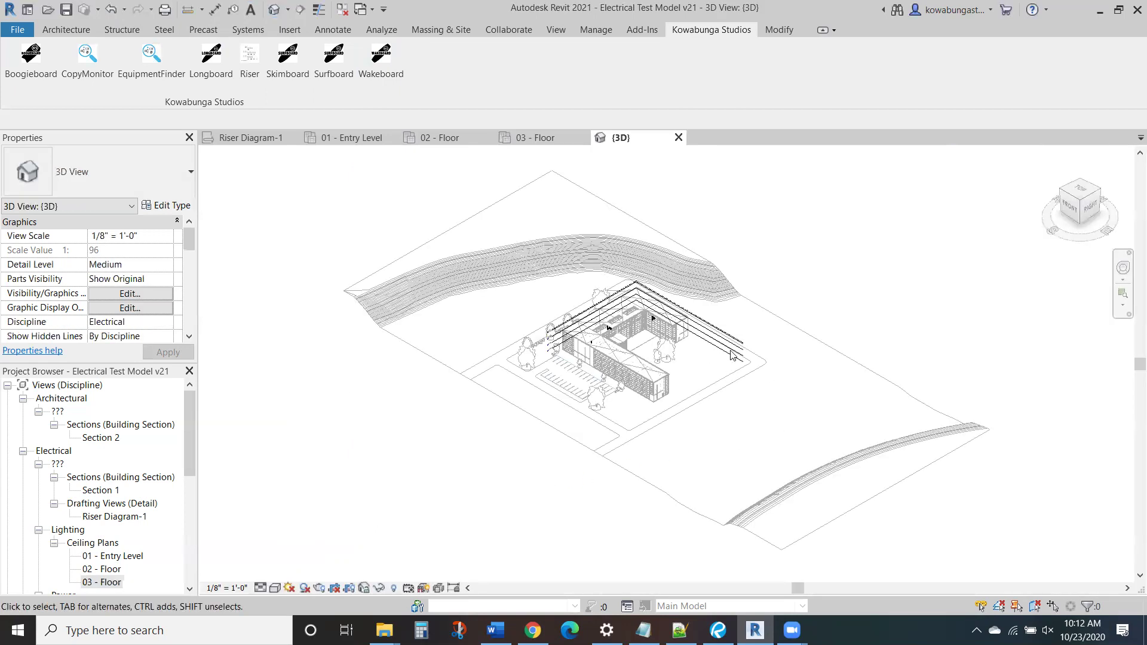
pyautogui.scroll(5, 684, 323)
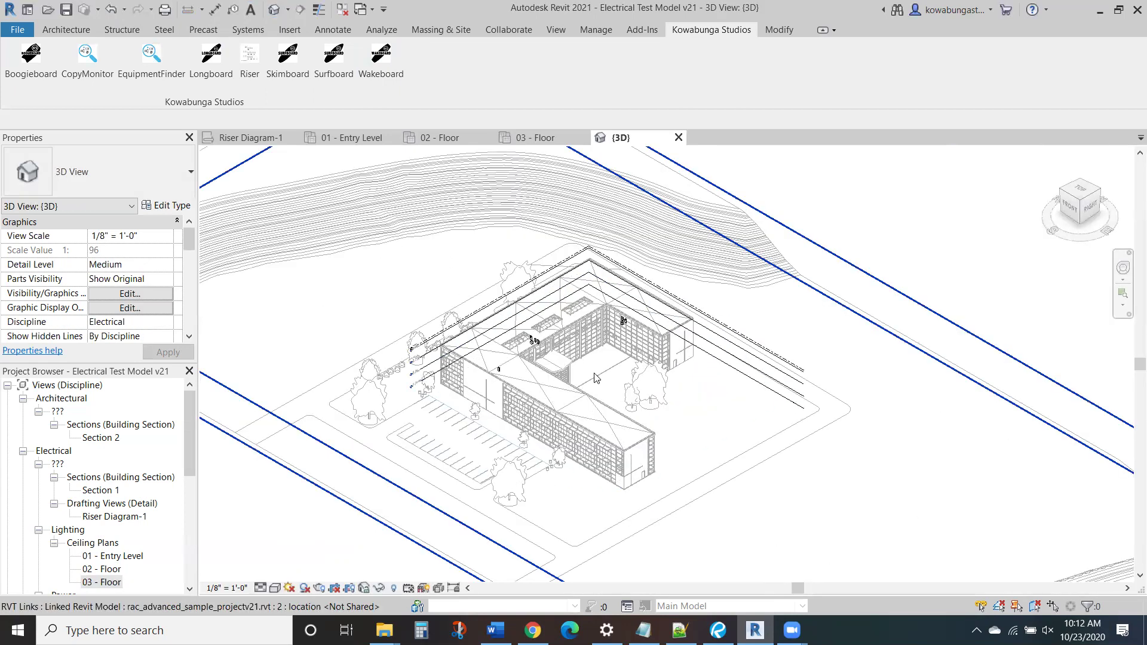
pyautogui.scroll(2, 630, 241)
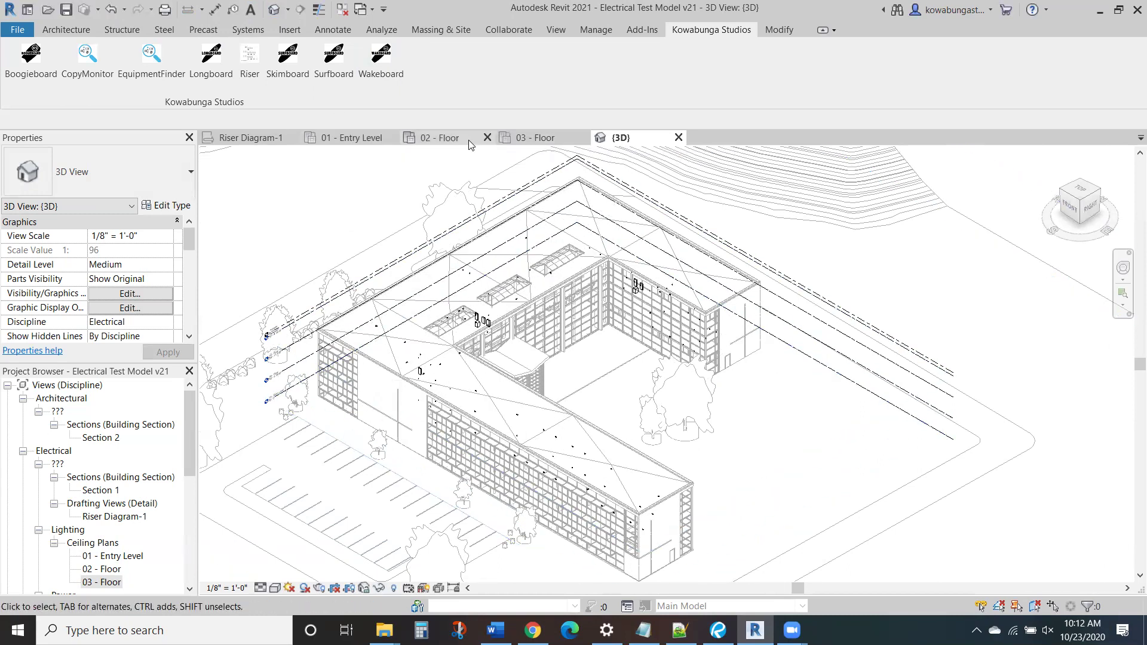
pyautogui.click(535, 138)
pyautogui.scroll(-1, 747, 360)
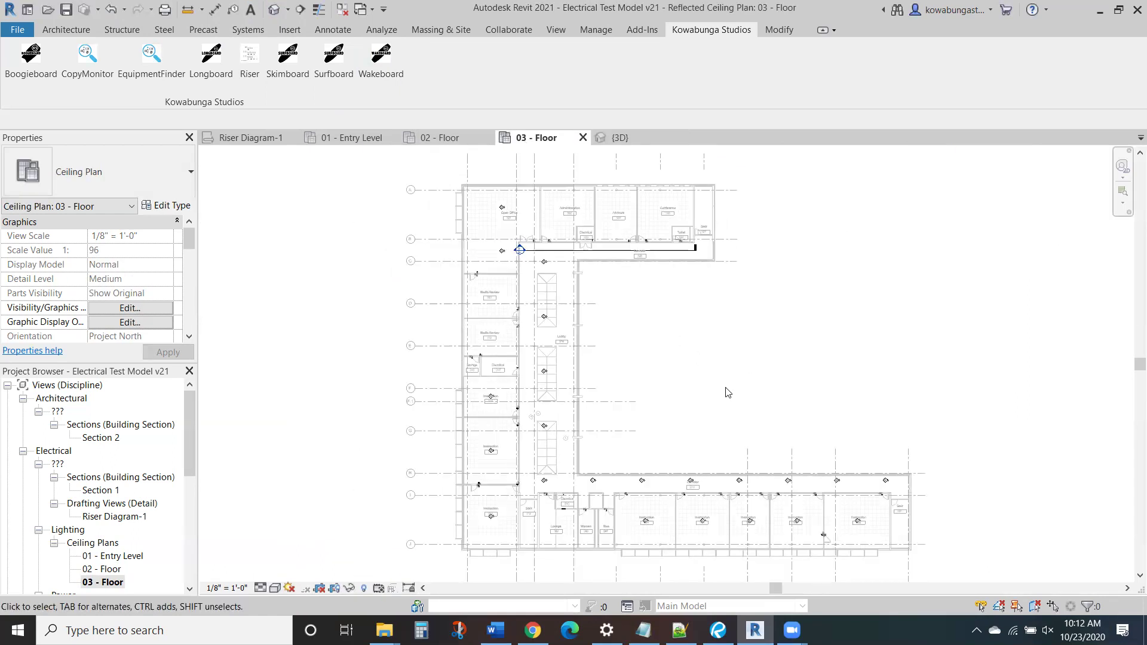
pyautogui.click(620, 138)
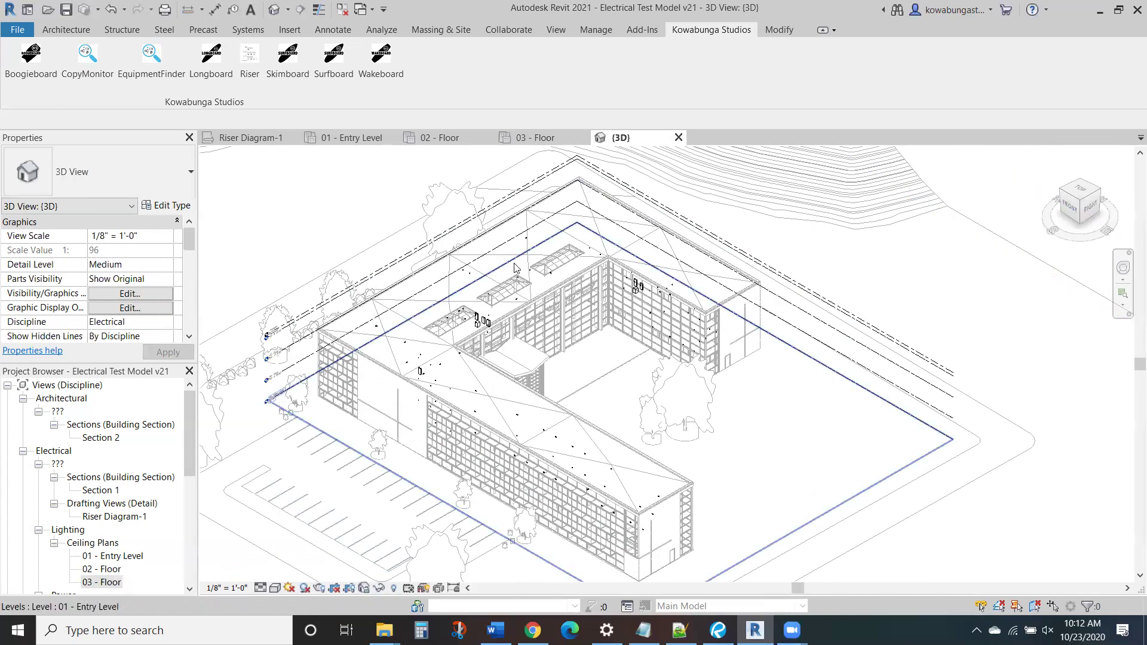